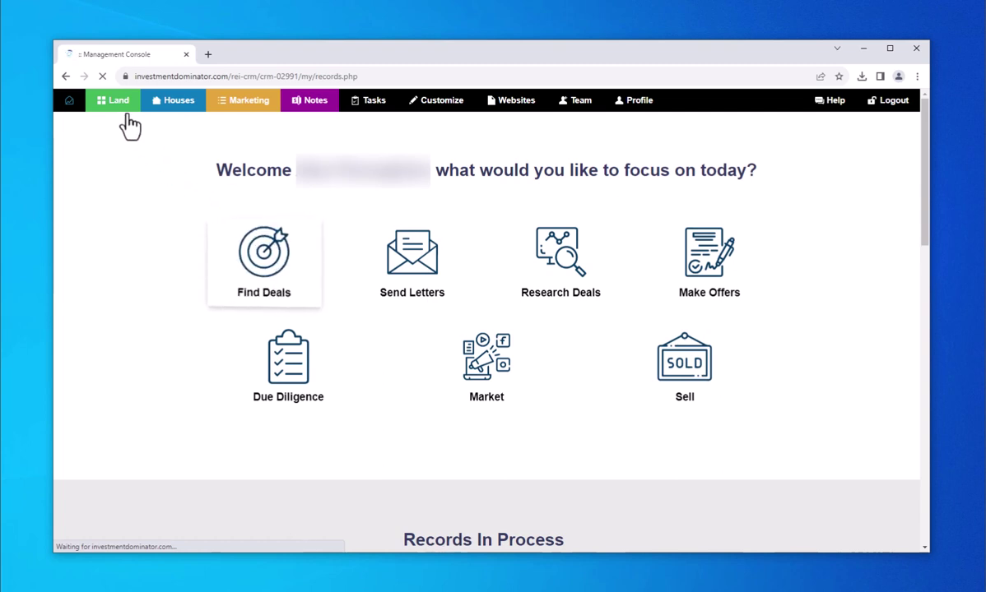
# Step: Go to the Generate Land Documents page through the Land > Campaigns menu
pyautogui.moveTo(119, 117)
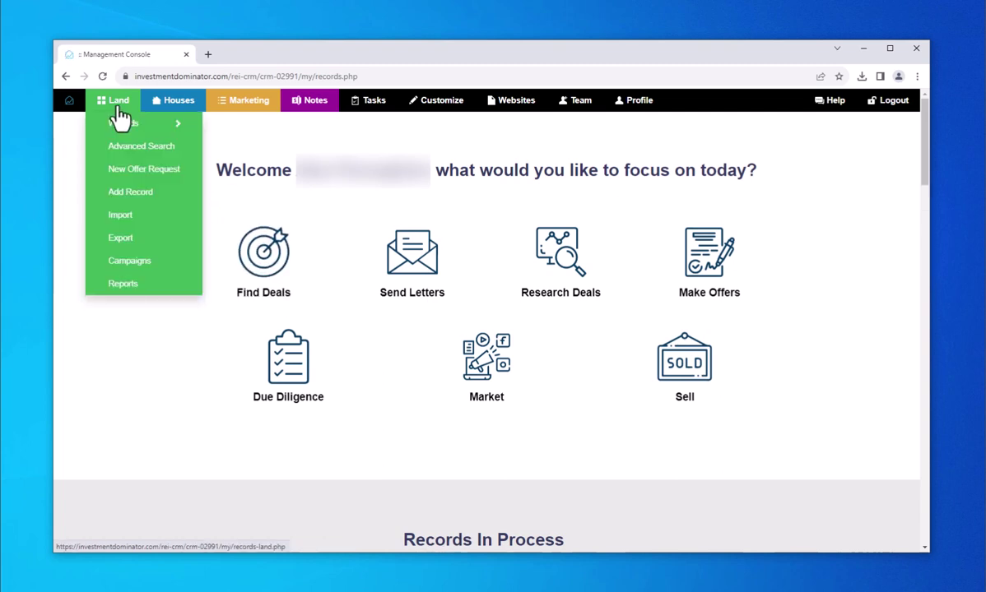
pyautogui.click(130, 262)
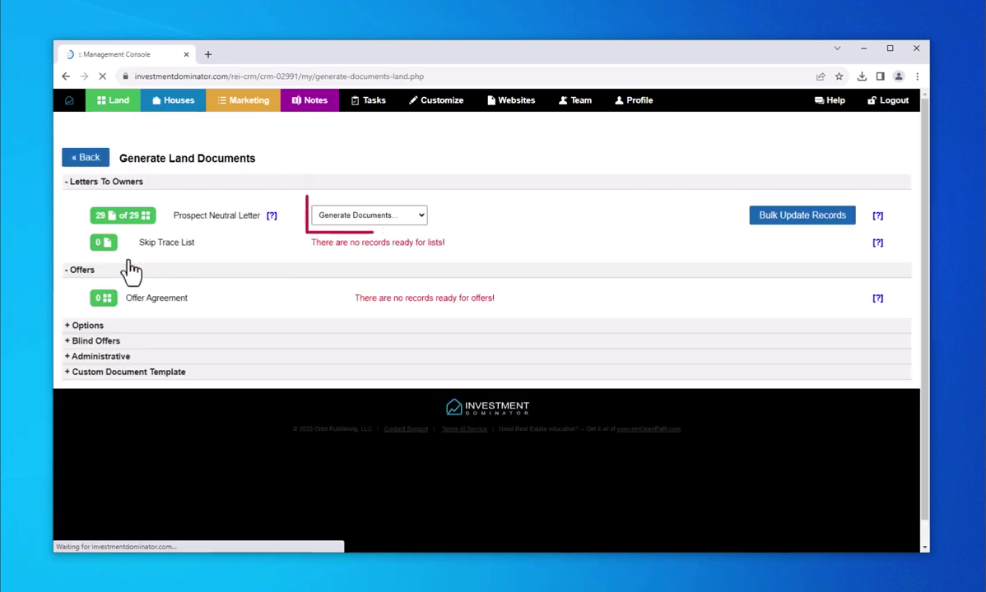
# Step: Generate the 29-record Prospect Neutral Letter campaign as ITI Direct Templates
pyautogui.click(398, 226)
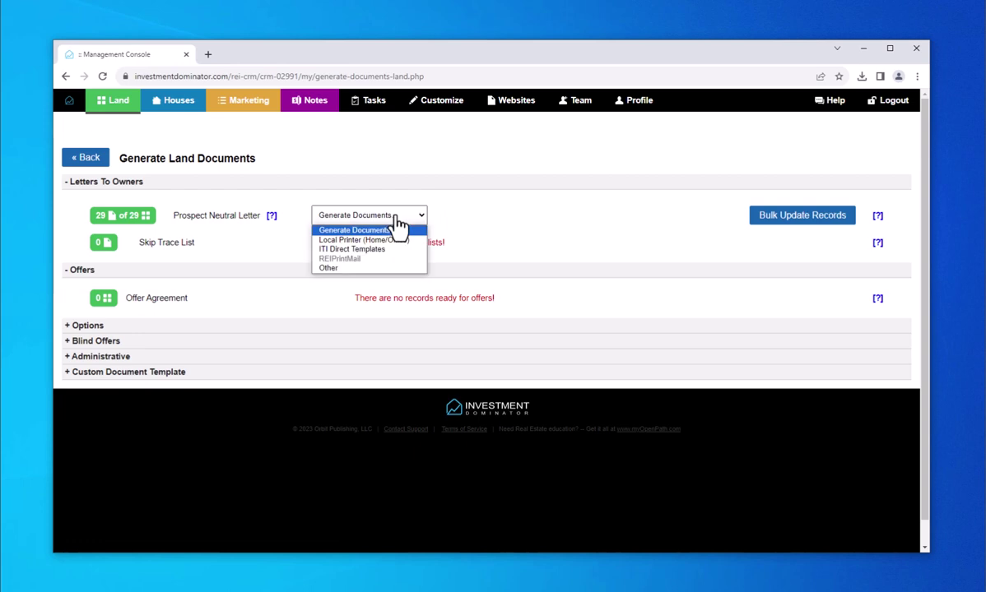
pyautogui.click(386, 250)
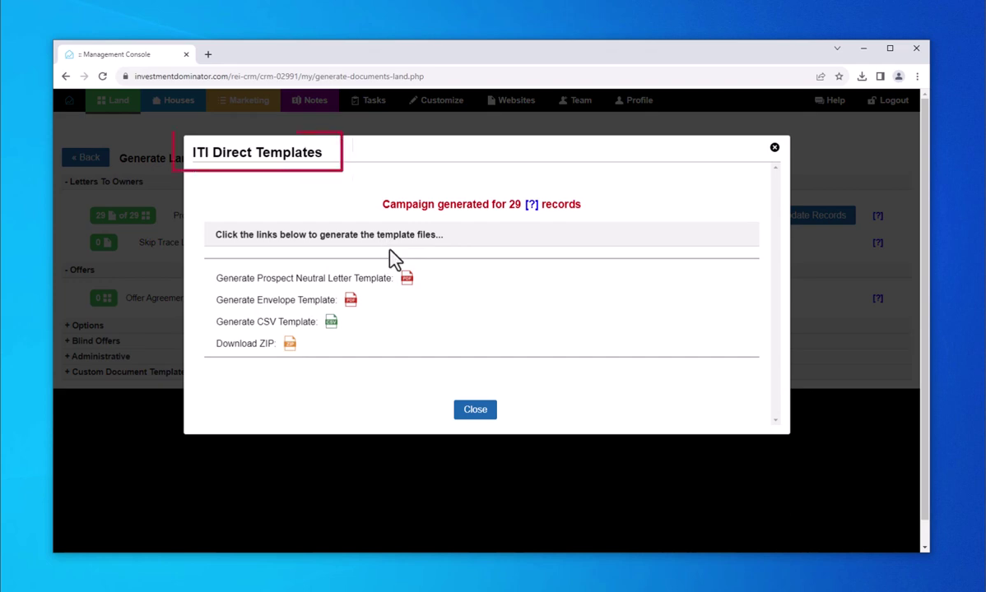
# Step: Download the Neutral Letter template PDF and envelope template PDF, then check recent downloads
pyautogui.click(406, 279)
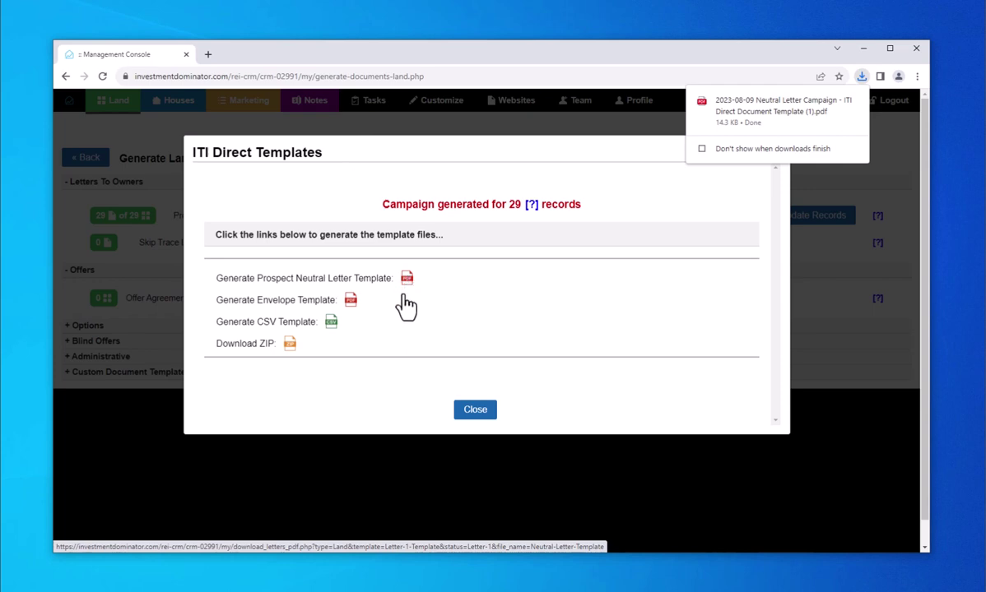
pyautogui.click(350, 300)
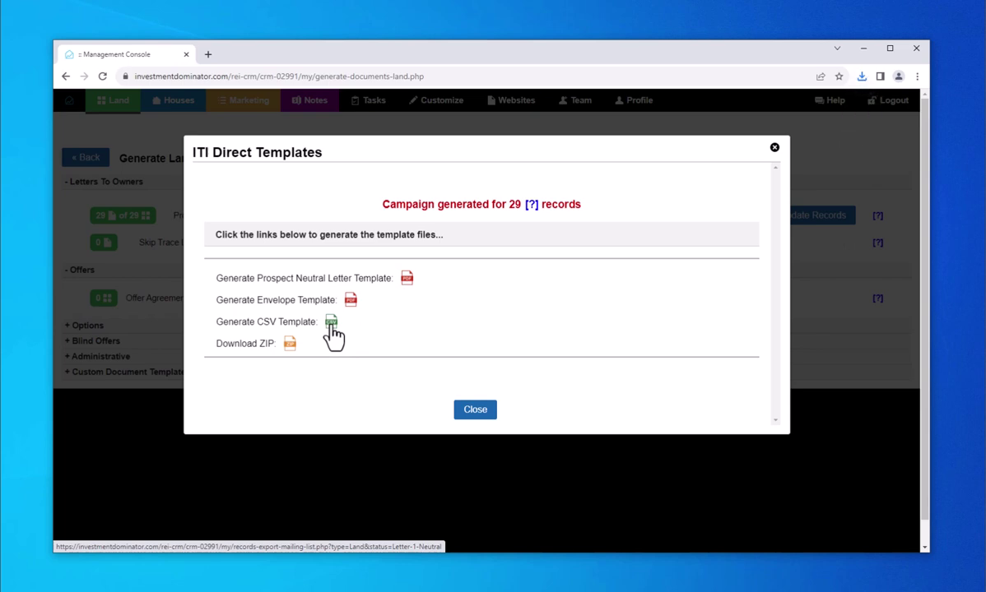
pyautogui.click(861, 78)
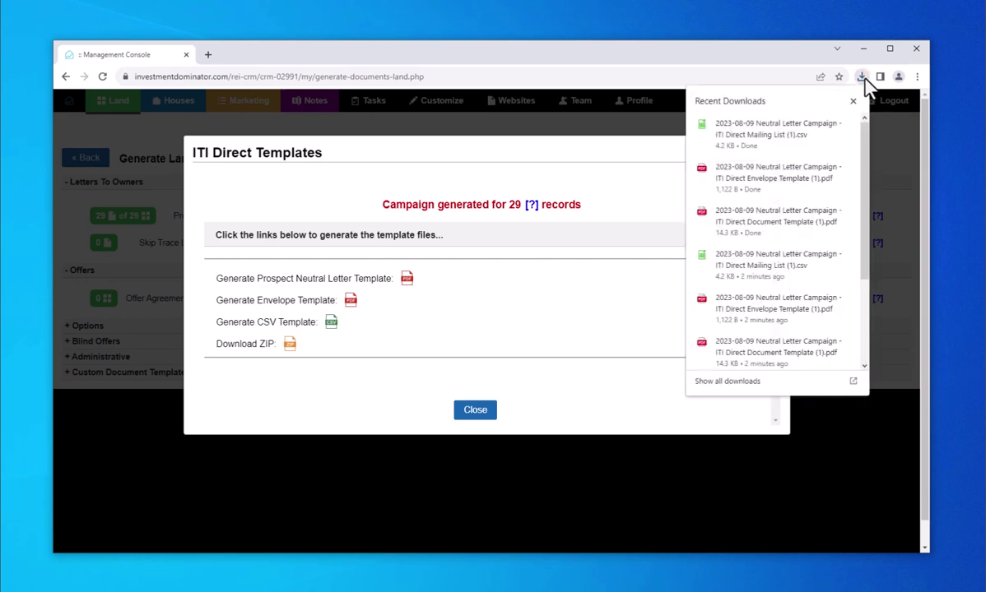
# Step: Move the three downloaded campaign files from the Downloads folder onto the desktop
pyautogui.click(824, 124)
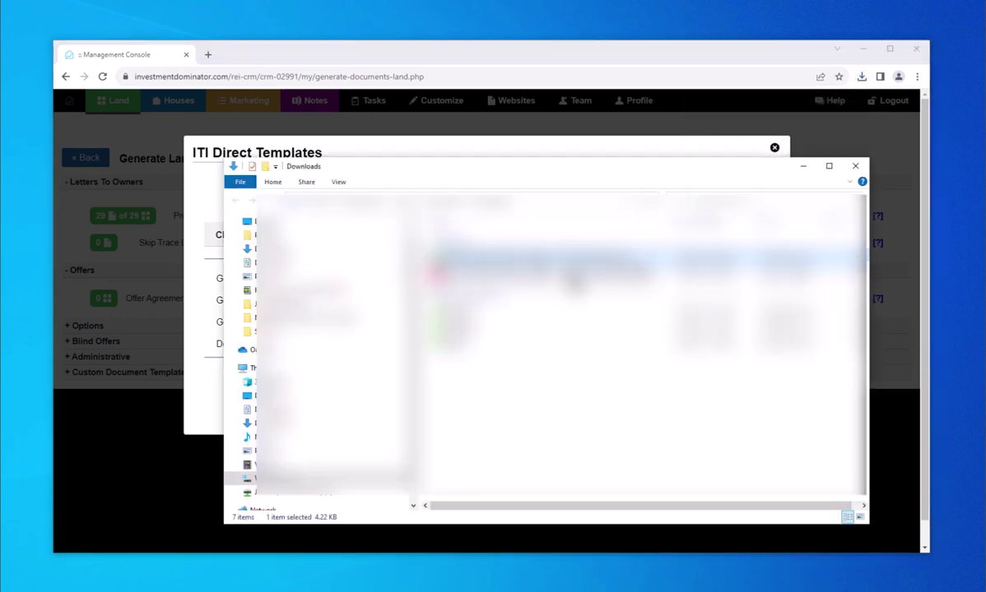
pyautogui.keyDown('shift'); pyautogui.click(530, 276); pyautogui.keyUp('shift')
pyautogui.moveTo(506, 275); pyautogui.dragTo(951, 458)
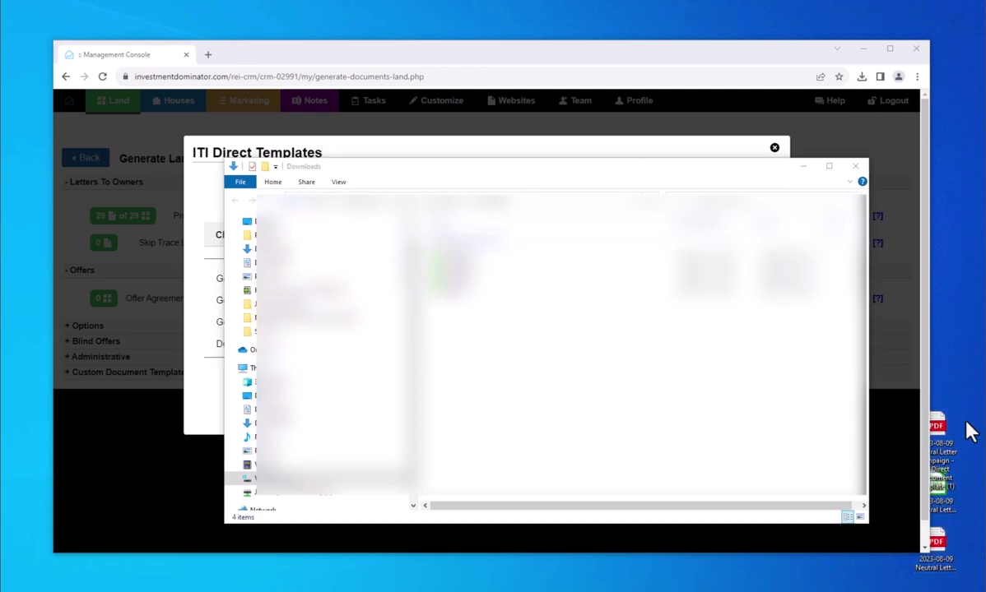
pyautogui.click(207, 54)
pyautogui.write('www.itidirectmail.net')
pyautogui.press('Return')
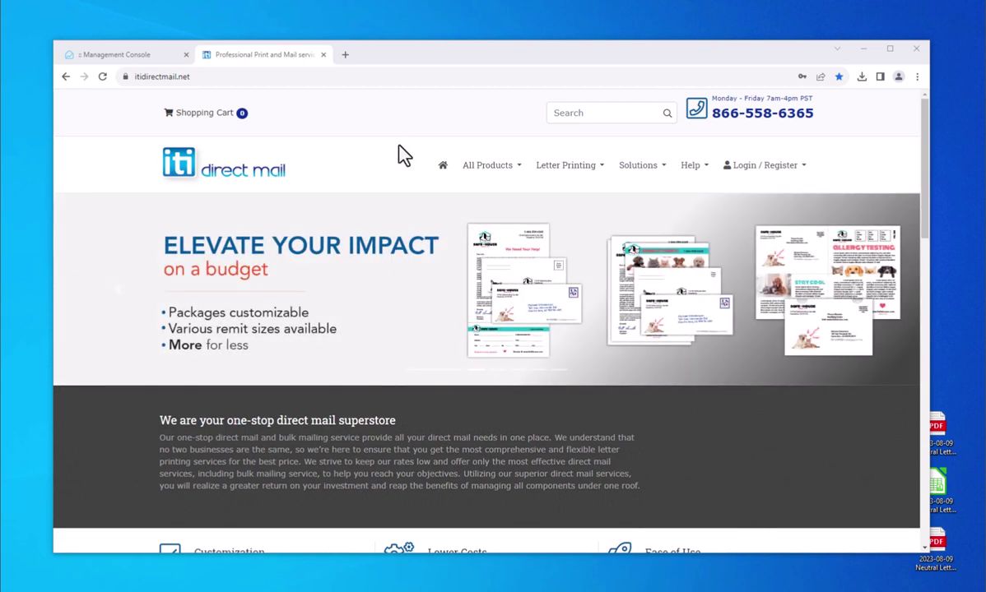
pyautogui.moveTo(560, 175)
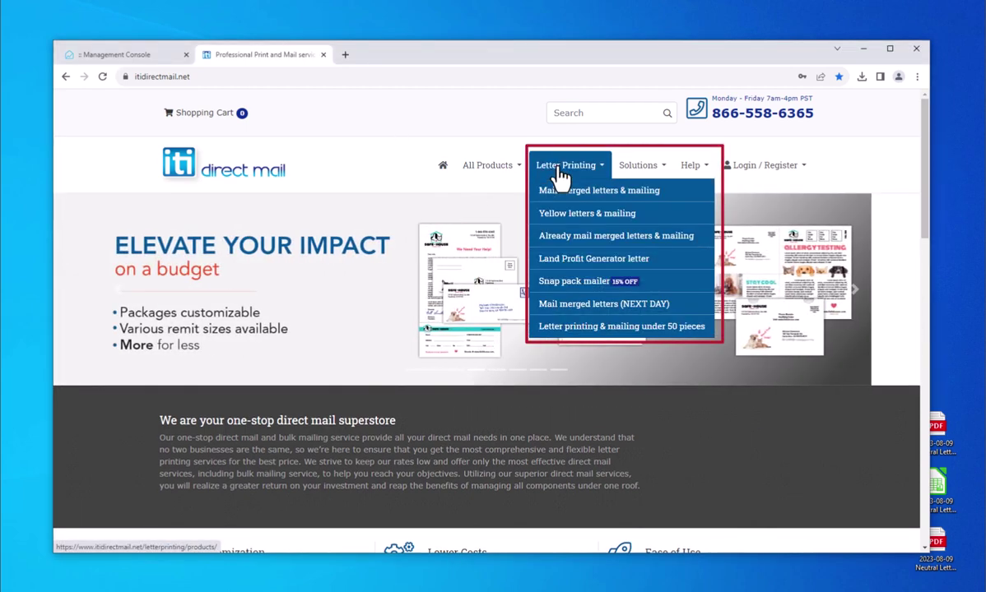
pyautogui.click(576, 262)
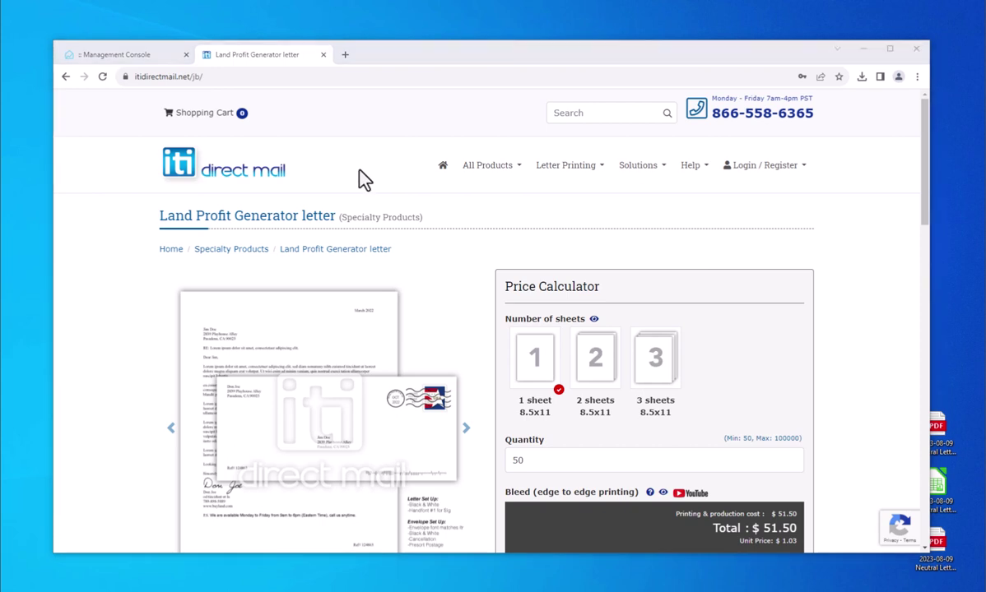
pyautogui.scroll(-3, 843, 273)
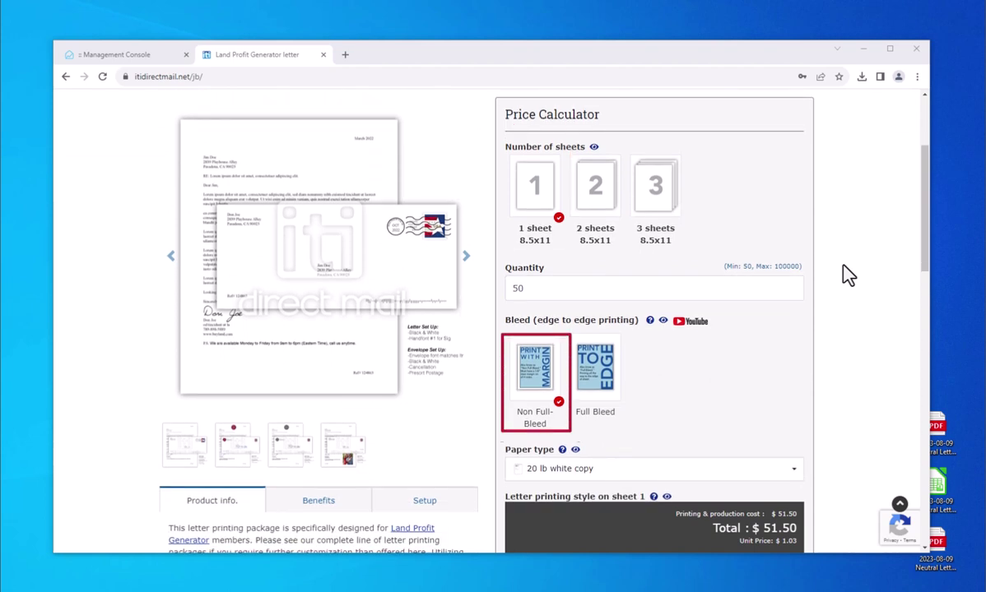
pyautogui.scroll(-4, 847, 274)
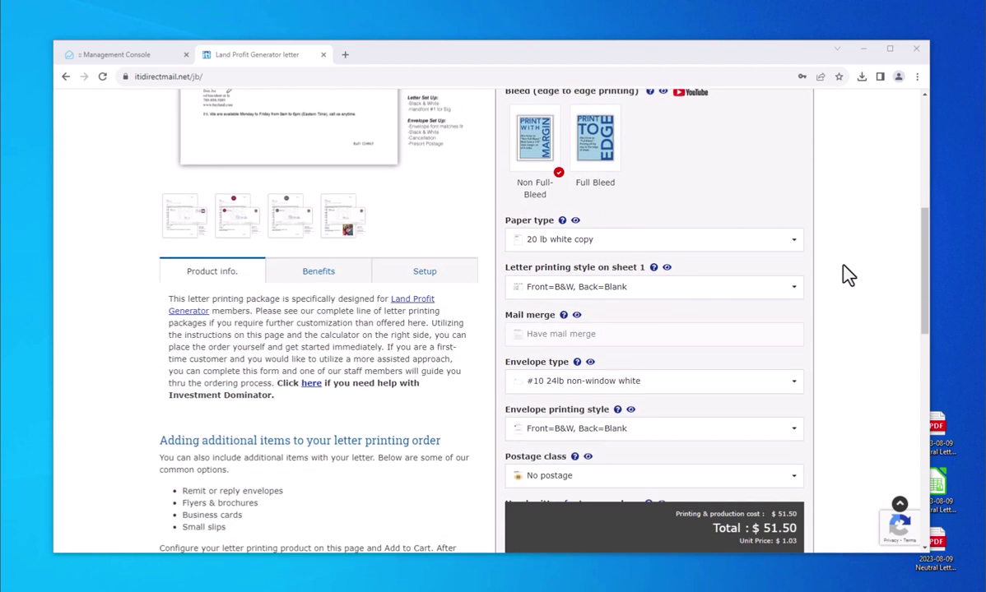
pyautogui.scroll(-1, 848, 274)
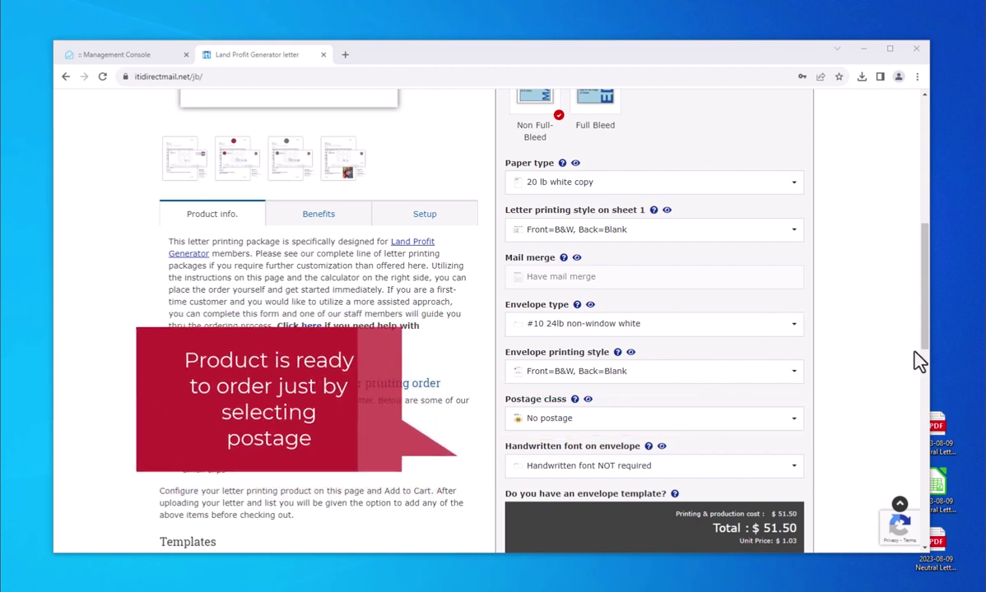
pyautogui.moveTo(924, 341); pyautogui.dragTo(932, 257)
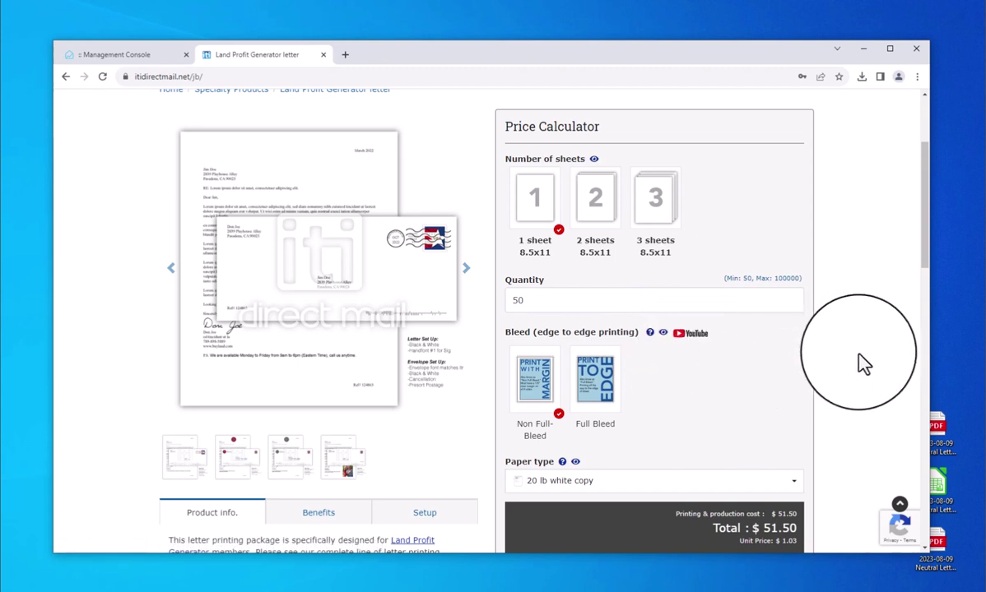
# Step: Change the letter quantity from 50 to 500 and let the price recalculate
pyautogui.scroll(1, 864, 313)
pyautogui.scroll(-1, 875, 200)
pyautogui.scroll(2, 875, 200)
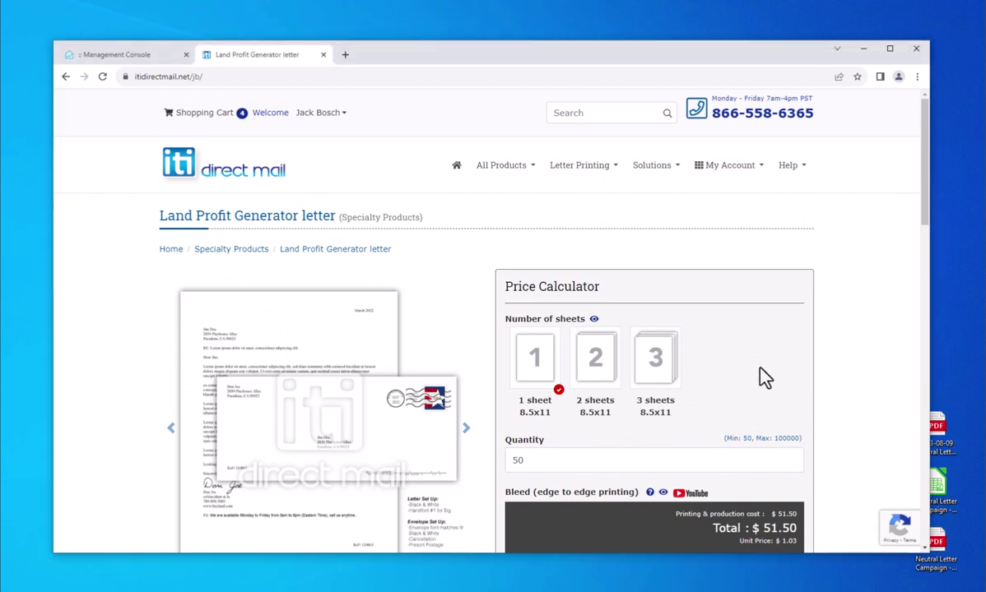
pyautogui.click(655, 455)
pyautogui.write('0')
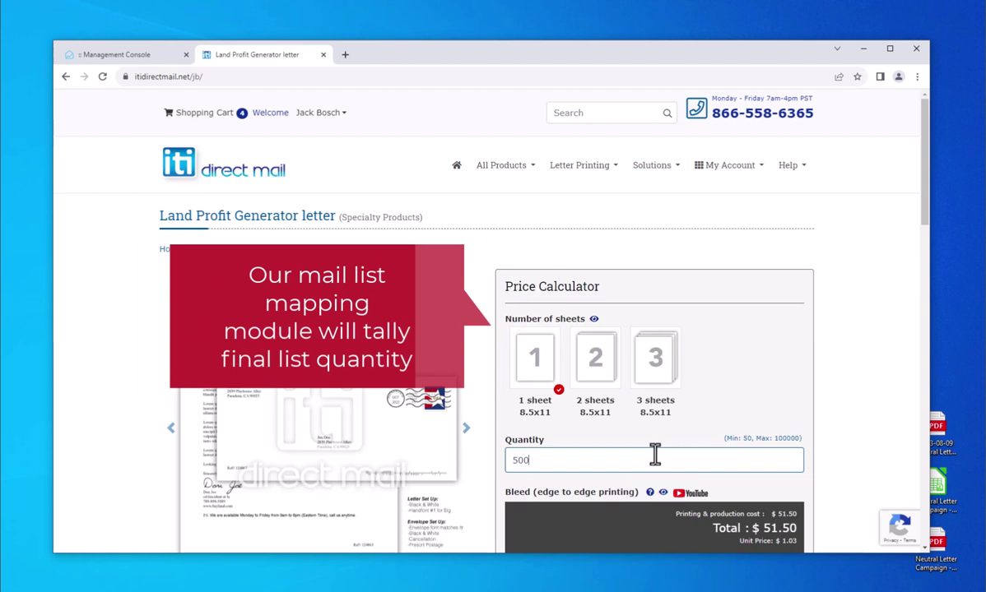
pyautogui.scroll(-2, 843, 418)
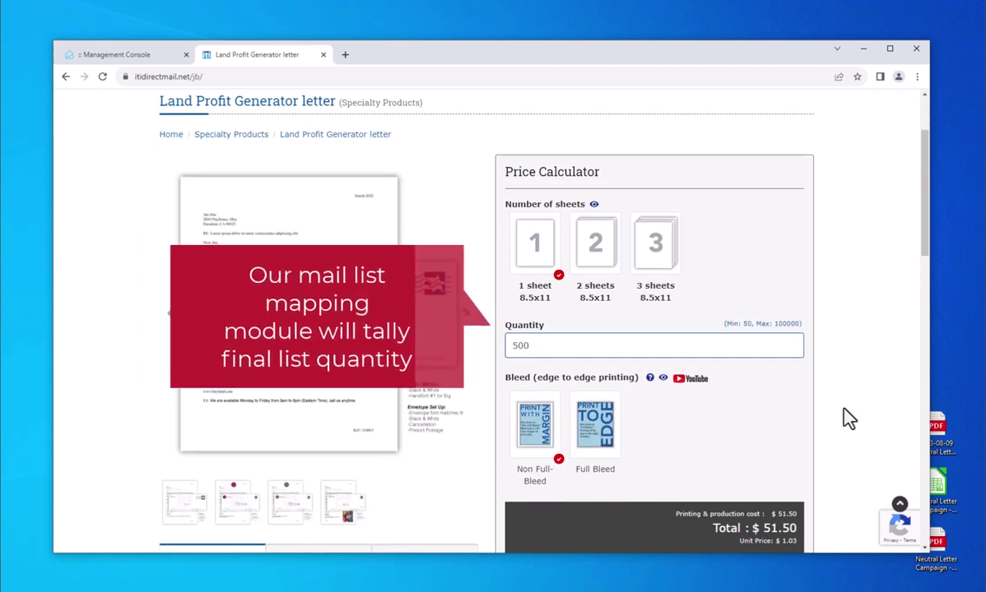
pyautogui.click(745, 386)
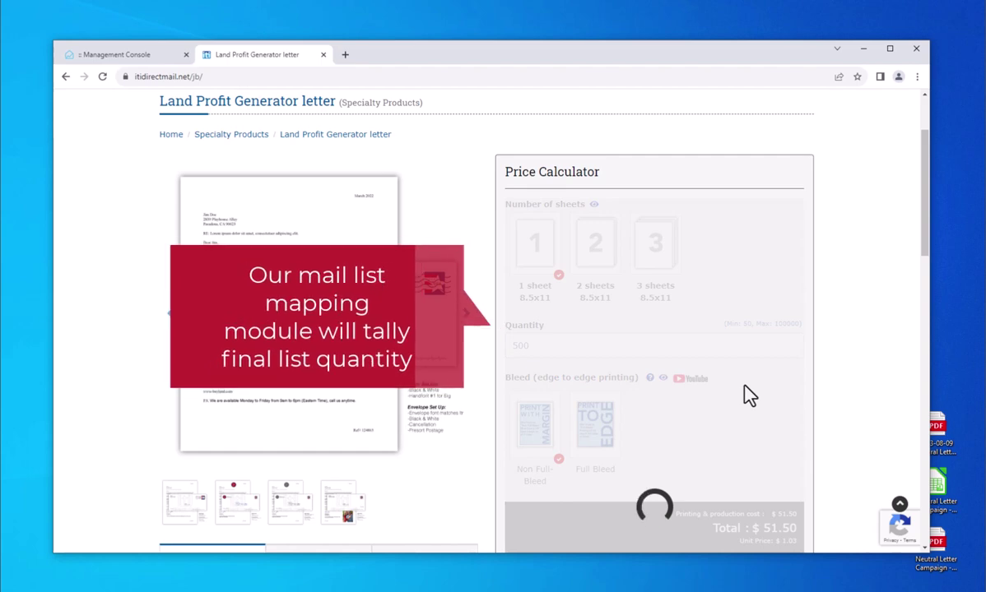
# Step: Choose 1st class presort postage up to 2 oz, keeping real peel & stick stamps
pyautogui.scroll(-2, 749, 395)
pyautogui.scroll(-4, 748, 395)
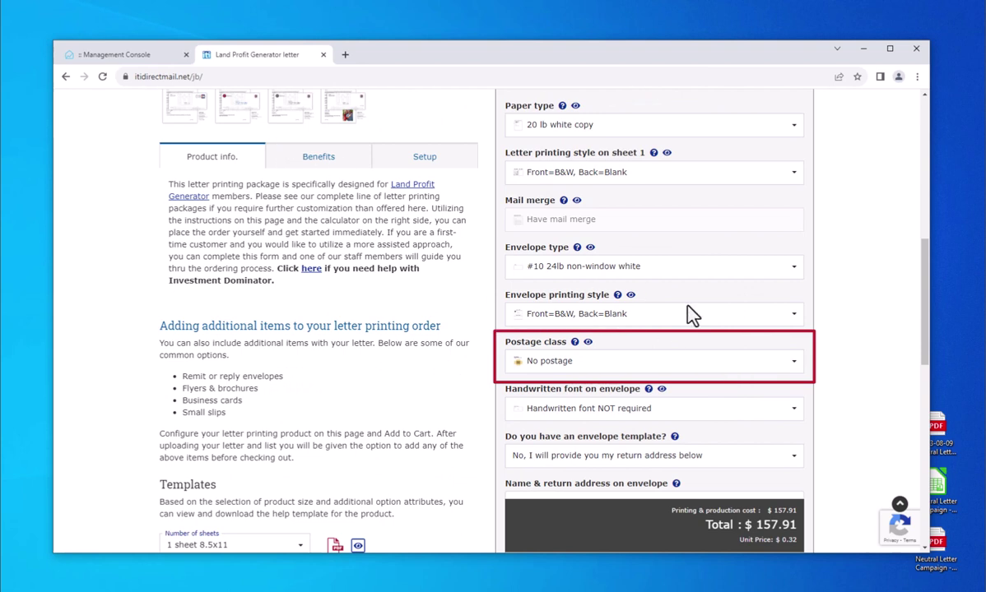
pyautogui.click(764, 365)
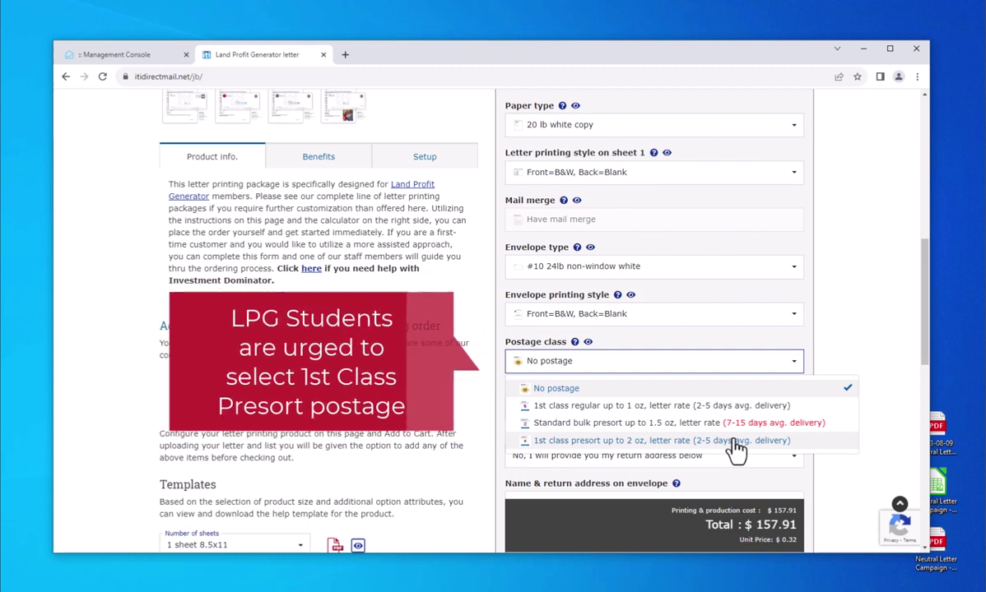
pyautogui.click(736, 444)
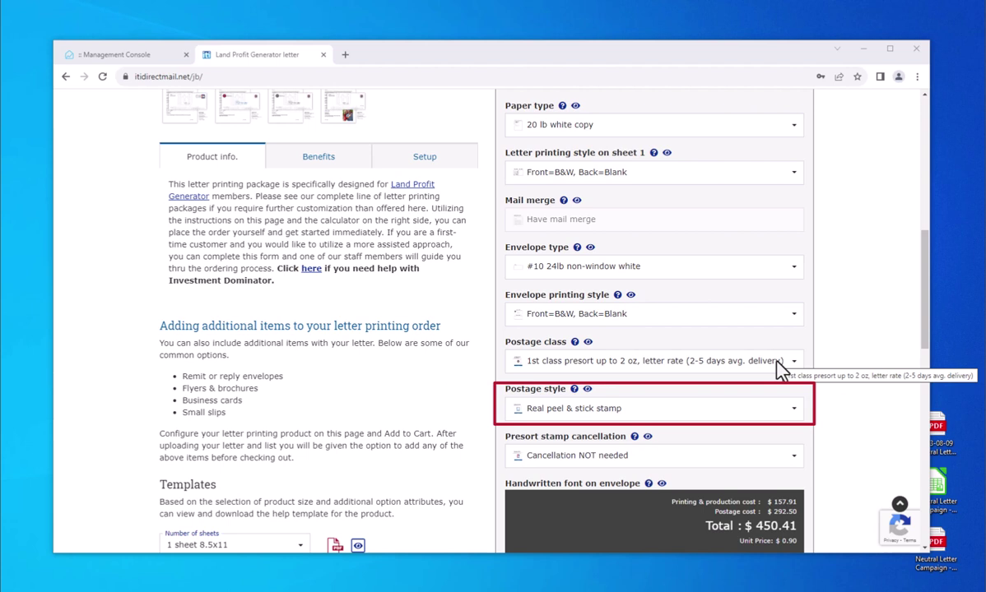
pyautogui.click(776, 418)
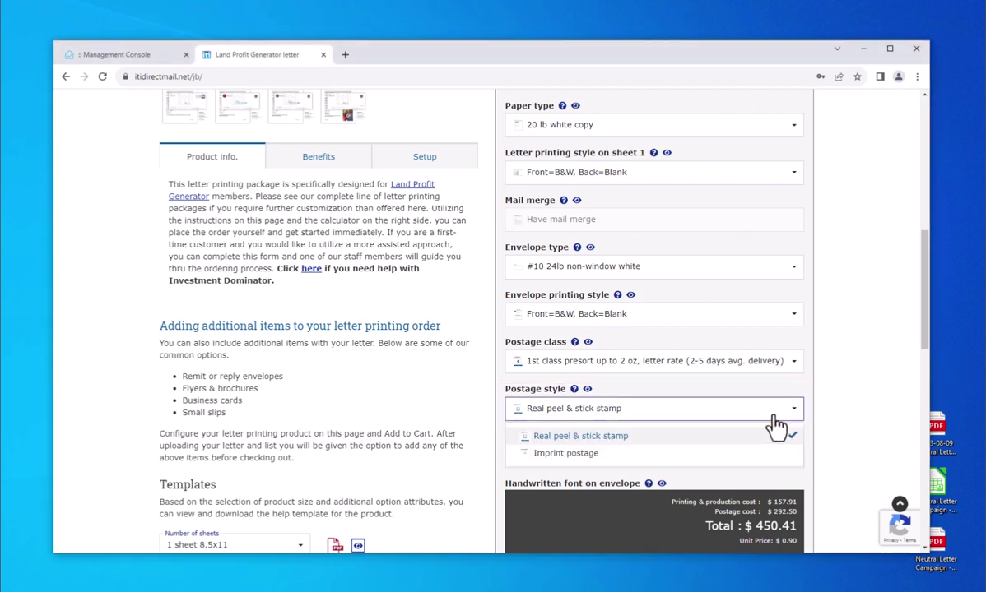
pyautogui.click(775, 416)
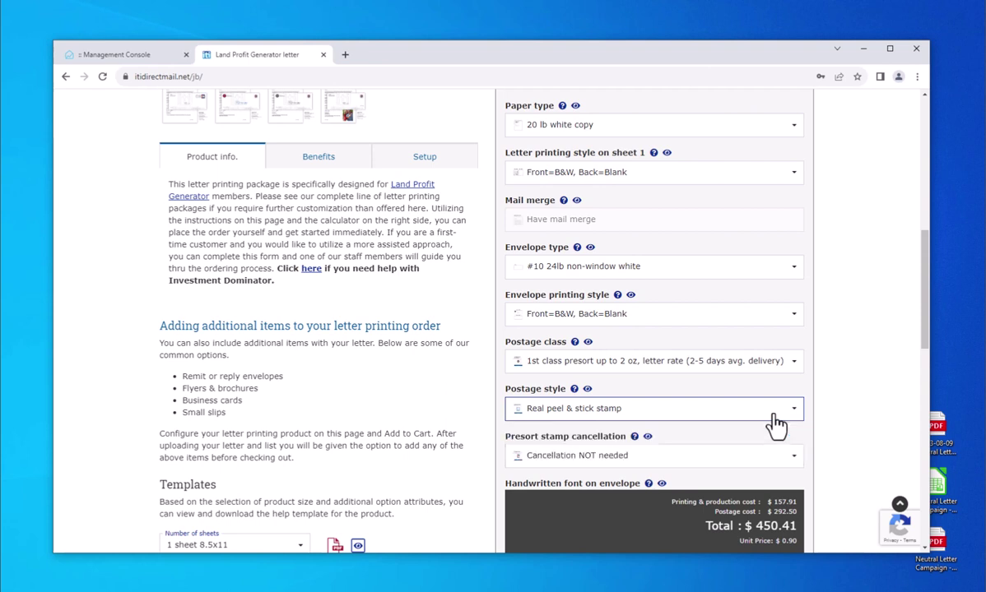
pyautogui.click(587, 390)
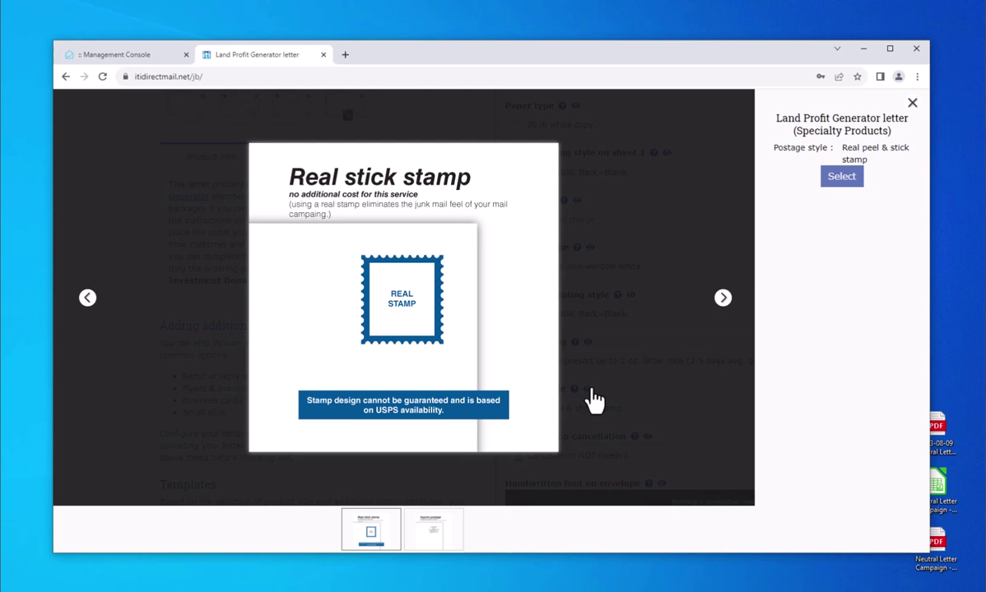
pyautogui.click(722, 298)
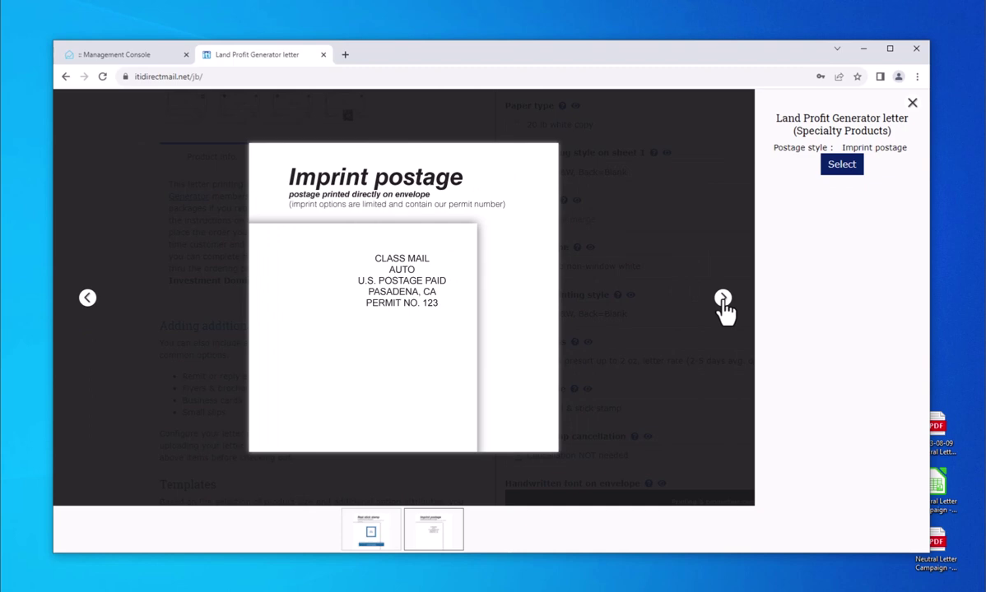
pyautogui.click(722, 299)
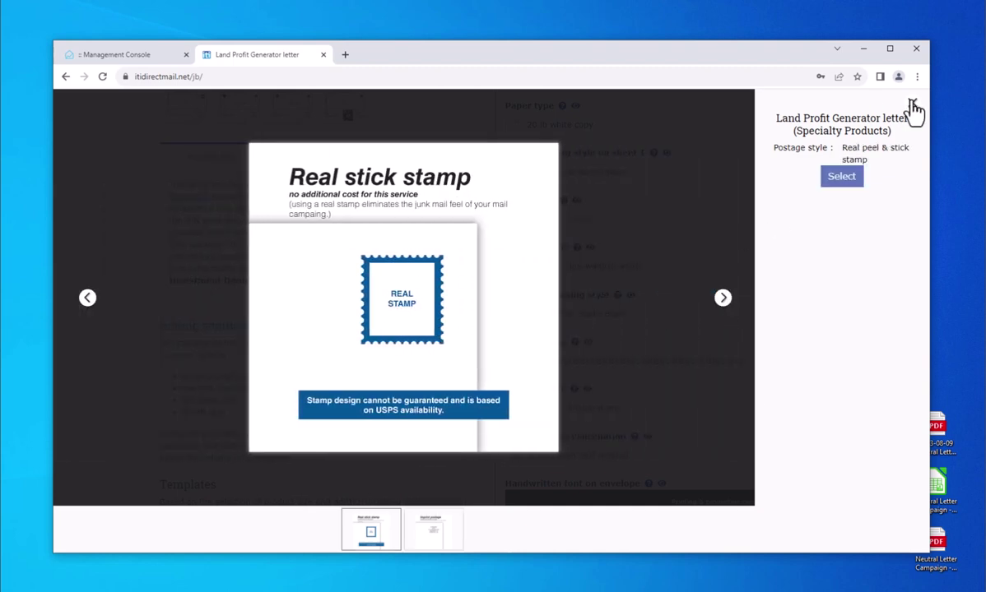
pyautogui.click(912, 102)
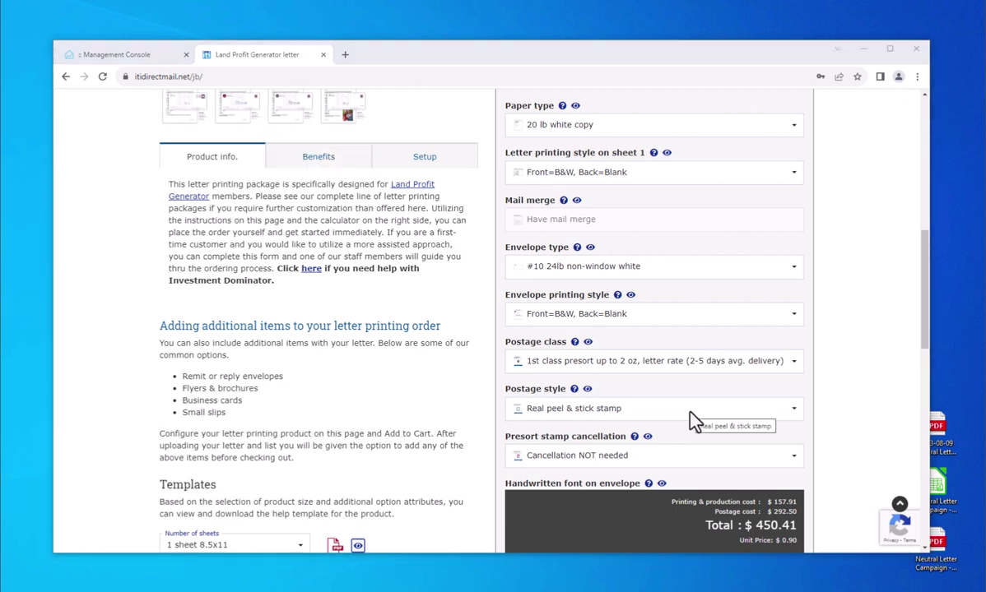
# Step: Preview the presort stamp cancellation options, starting at the No cancellation example
pyautogui.scroll(-2, 690, 413)
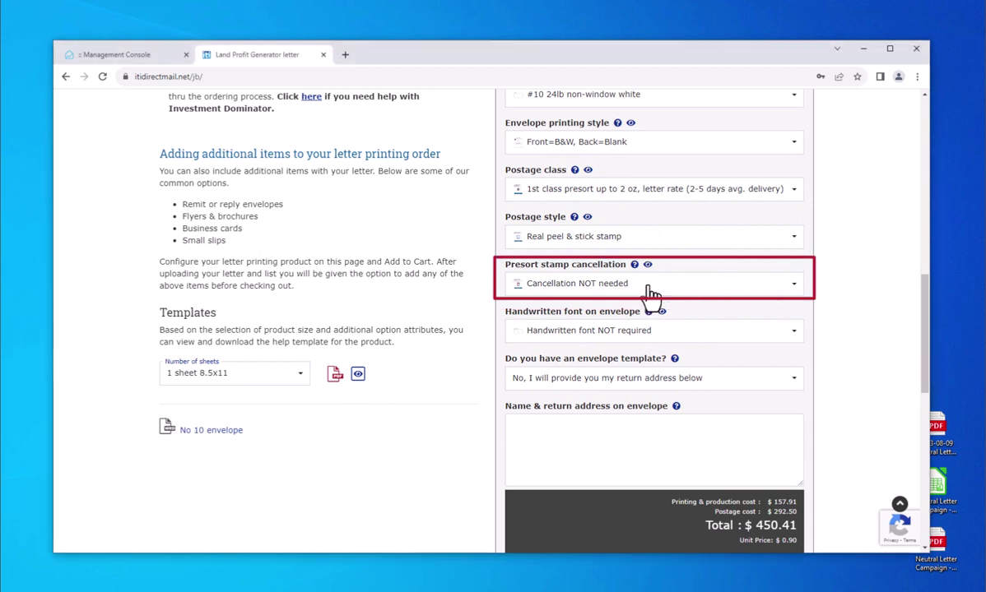
pyautogui.click(649, 290)
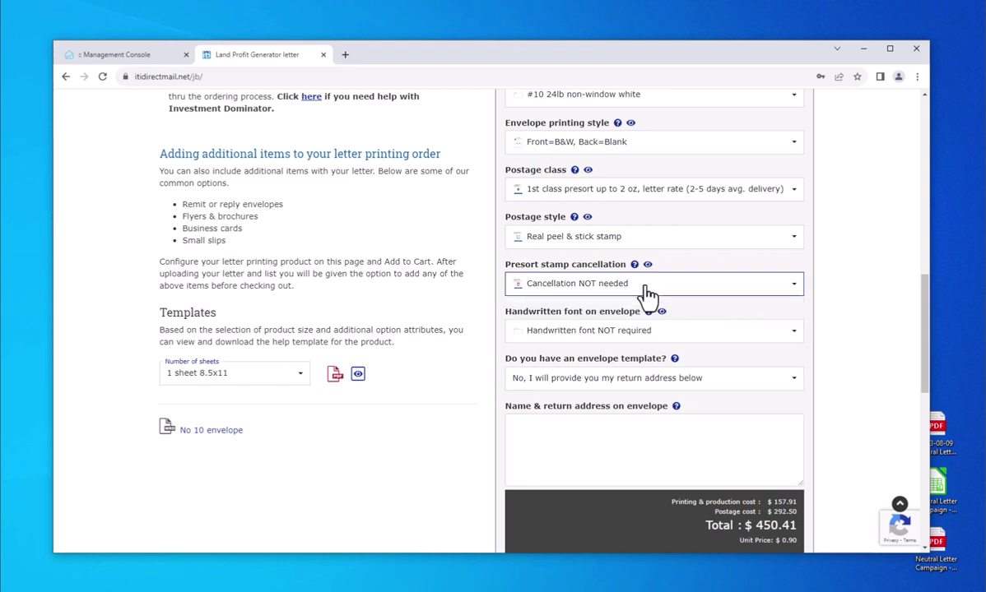
pyautogui.click(646, 265)
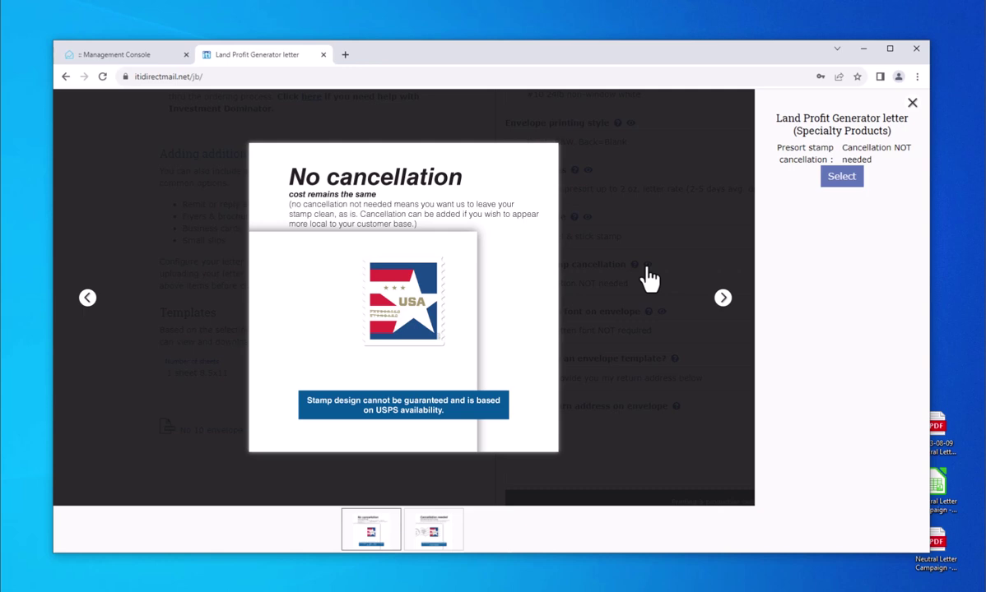
# Step: Select 'Cancellation needed' to print a postmark on precanceled postage, totalling $475.41
pyautogui.click(724, 300)
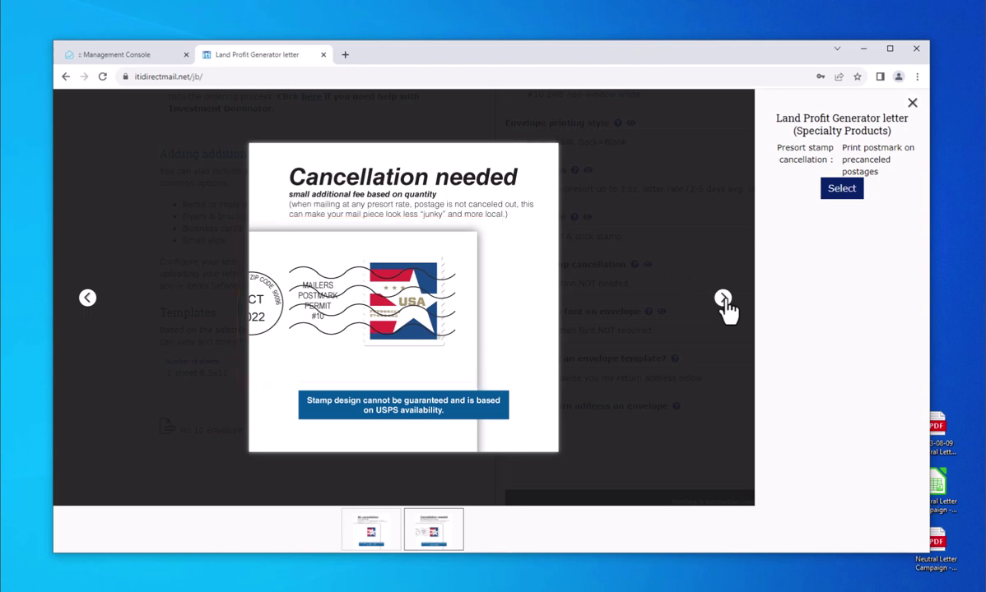
pyautogui.click(843, 191)
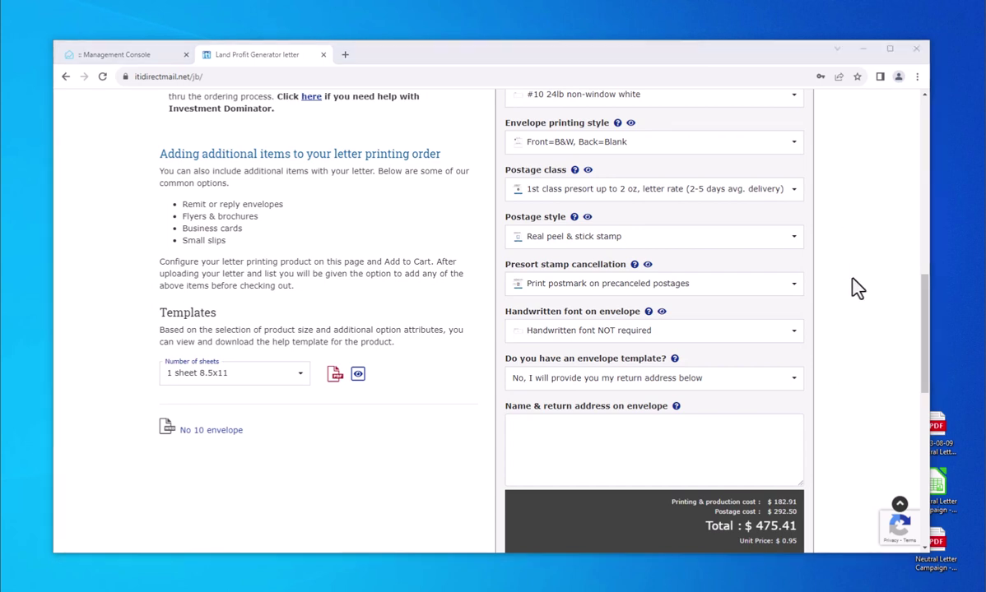
pyautogui.click(793, 332)
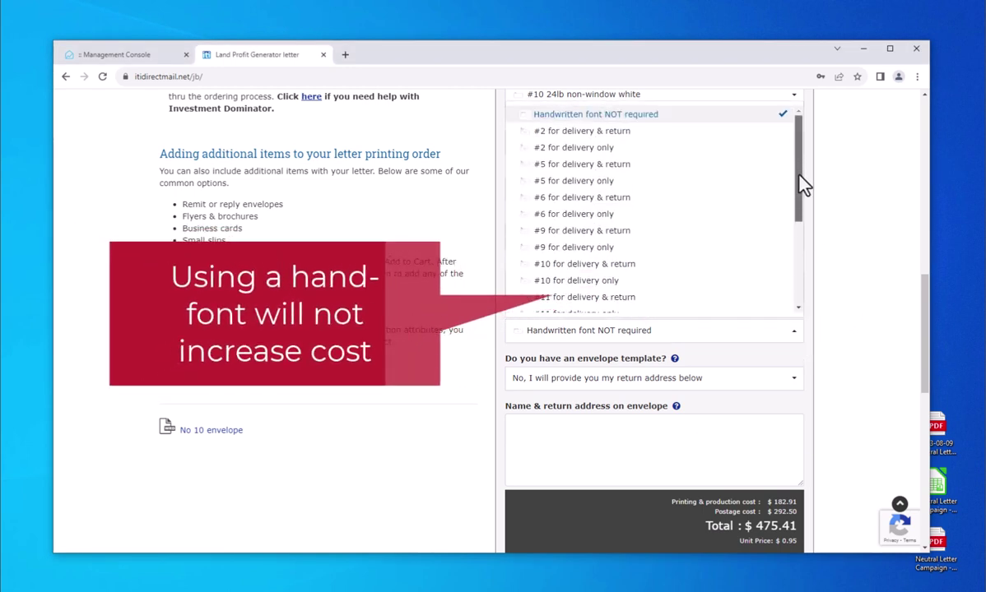
# Step: Pick '#2 for delivery only' as the handwritten envelope font from the style preview
pyautogui.moveTo(801, 185)
pyautogui.mouseDown()
pyautogui.moveTo(799, 286)
pyautogui.moveTo(801, 189)
pyautogui.mouseUp()
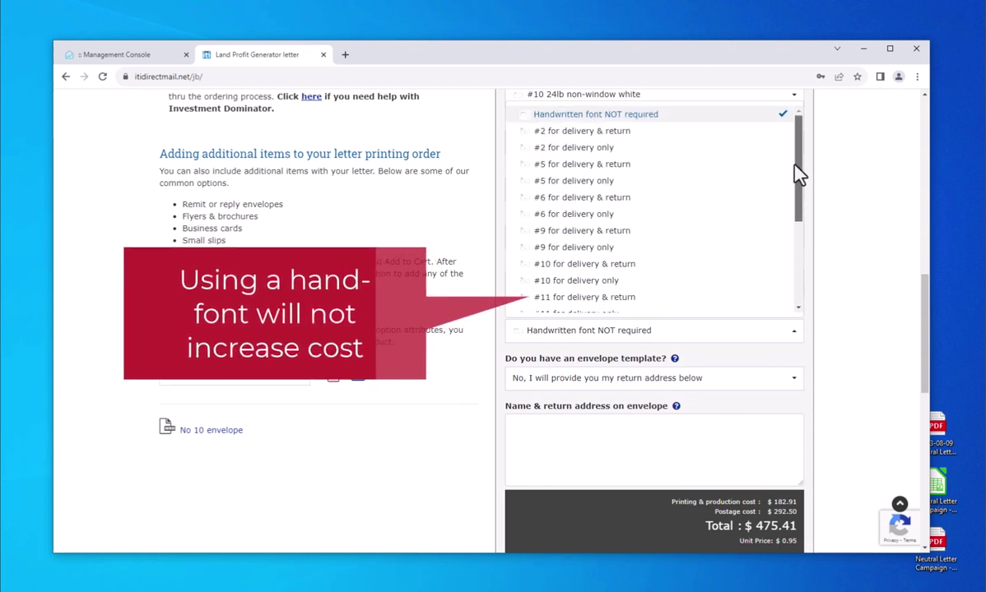
pyautogui.click(843, 266)
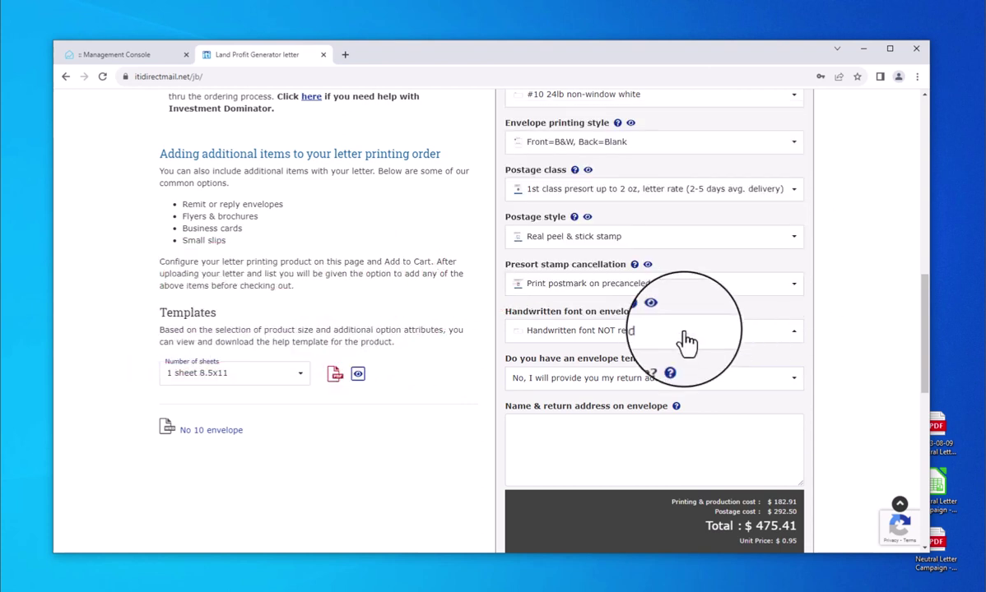
pyautogui.click(661, 311)
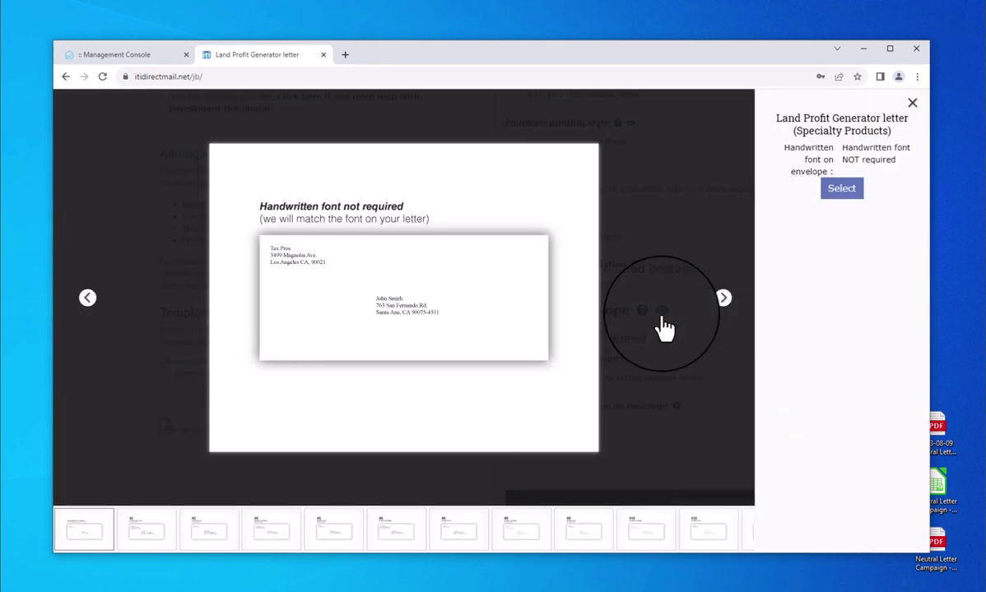
pyautogui.click(724, 300)
pyautogui.click(724, 300)
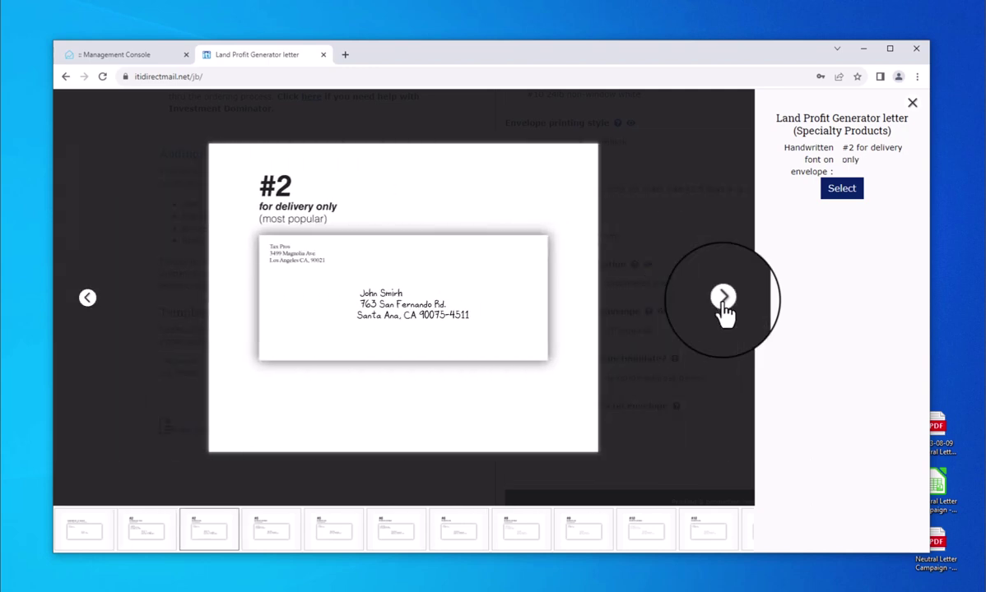
pyautogui.click(847, 196)
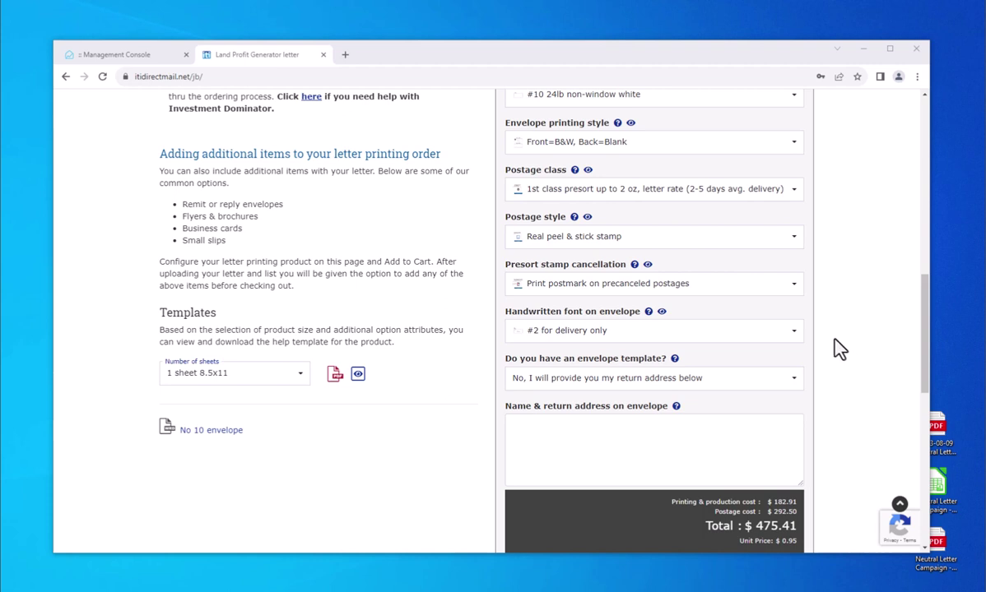
# Step: Paste the envelope's return name and address, then add the note 'Use Arial 12pt' below it
pyautogui.scroll(-3, 837, 349)
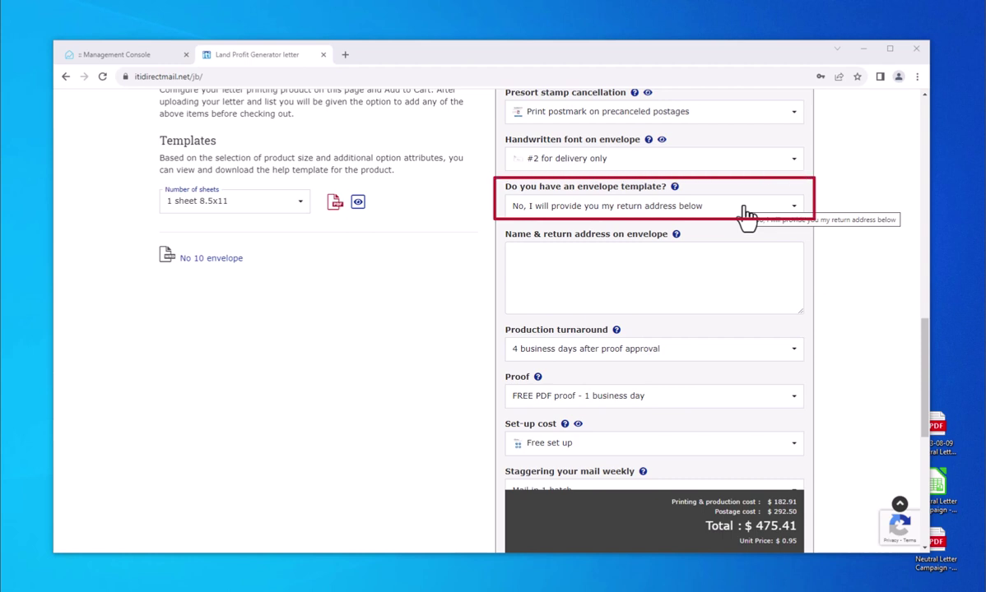
pyautogui.click(747, 215)
pyautogui.click(747, 216)
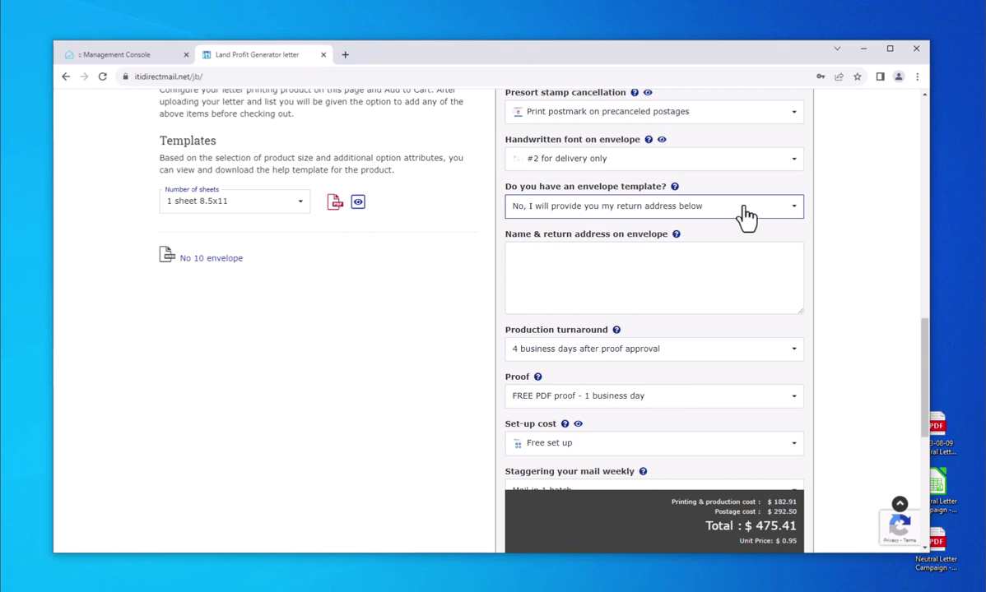
pyautogui.click(645, 270)
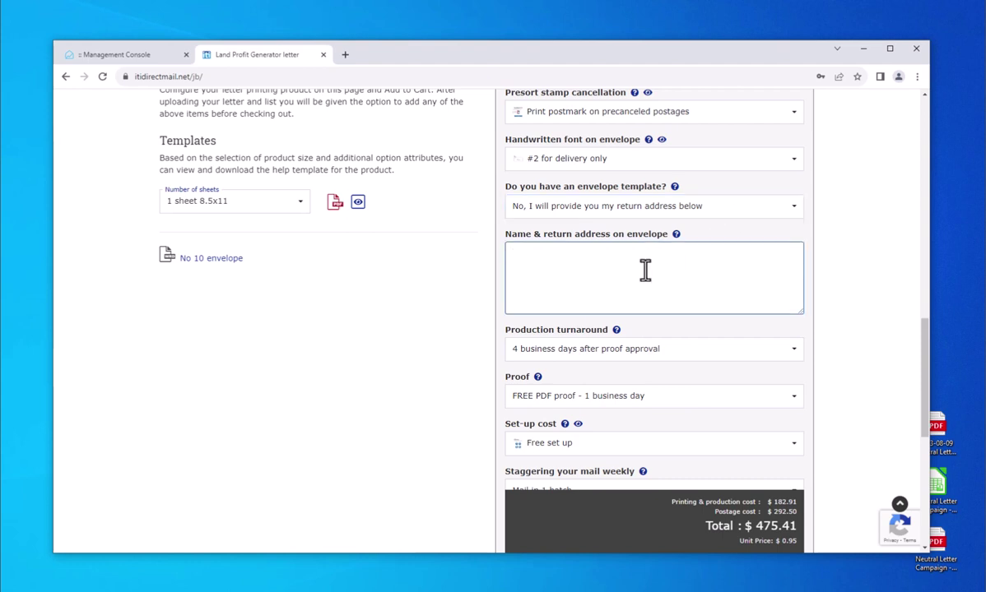
pyautogui.write('Don Joe 2839 Playhouse Alley Pasadena, CA 90023')
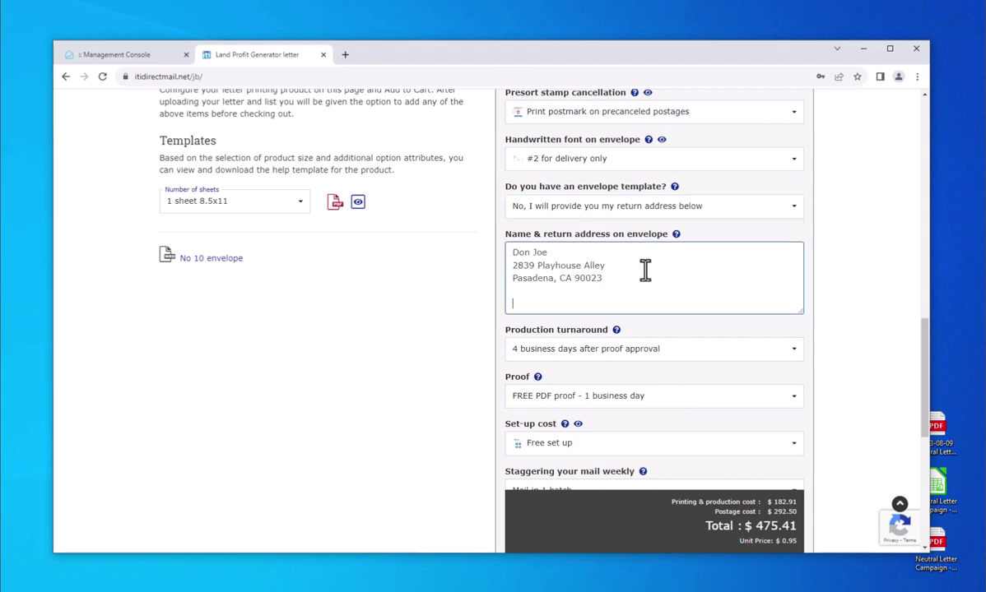
pyautogui.press('Return')
pyautogui.press('Return')
pyautogui.write('Use A')
pyautogui.click(898, 288)
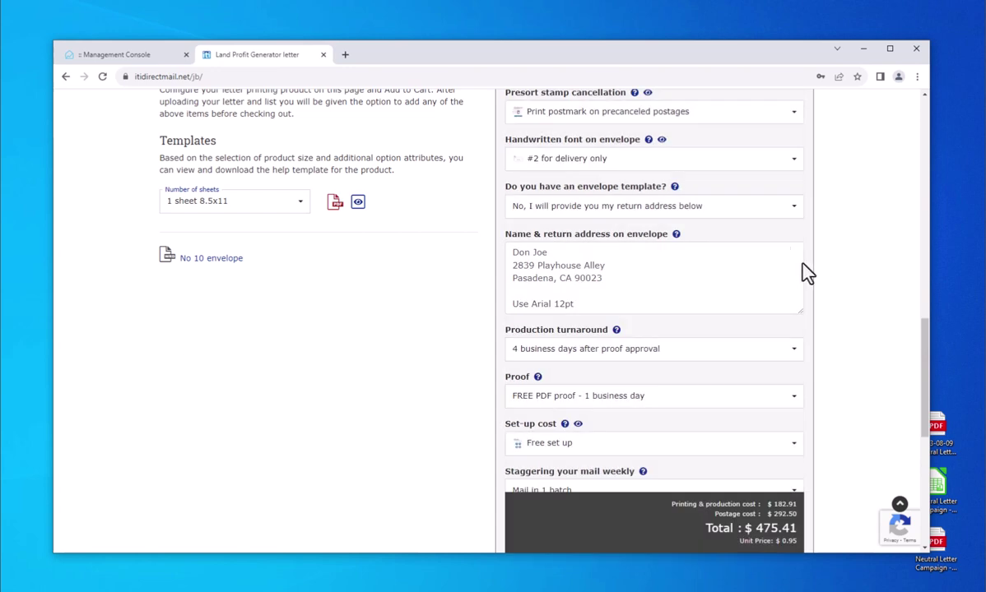
# Step: Answer Yes to having an envelope template and upload Neutral_Letter_Campaign_-_ITI_Direct_Envelope_Template.pdf
pyautogui.click(720, 212)
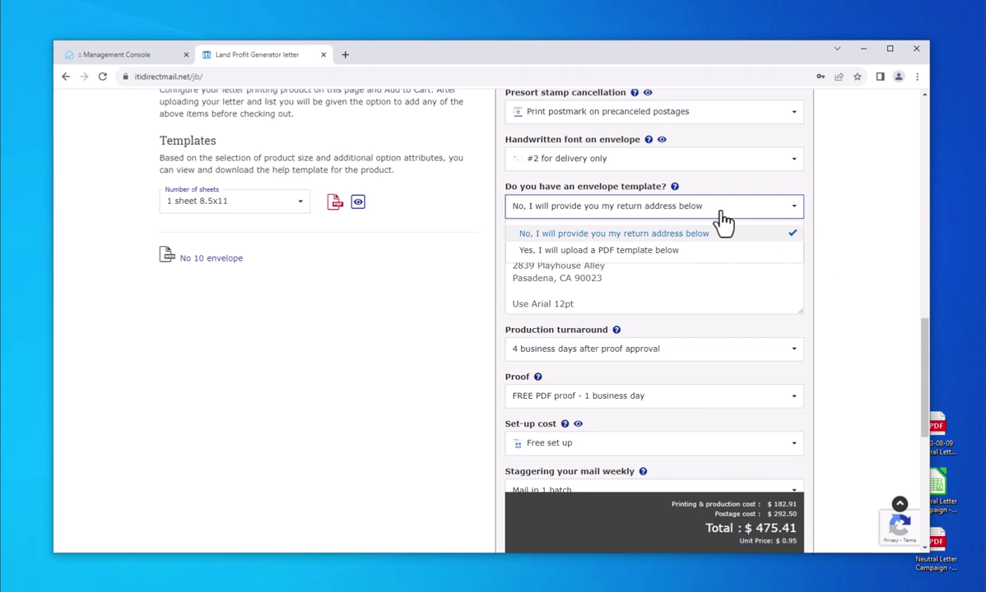
pyautogui.click(688, 251)
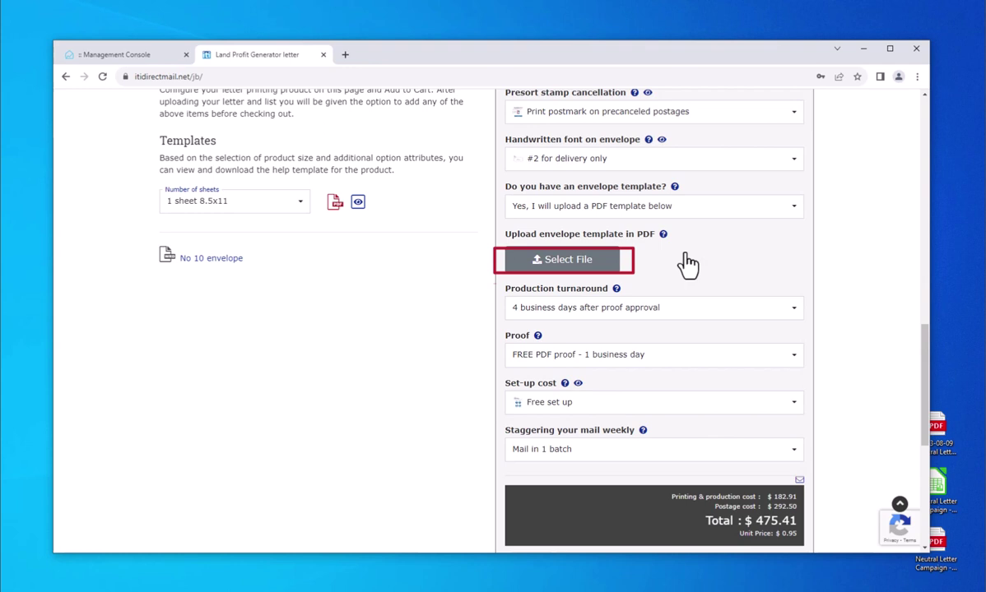
pyautogui.click(575, 265)
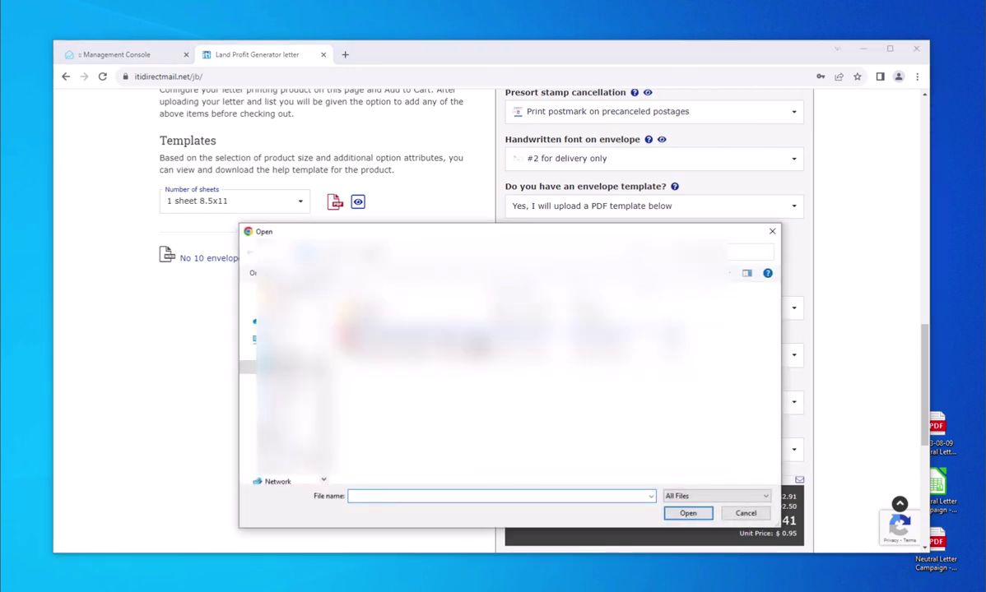
pyautogui.doubleClick(428, 349)
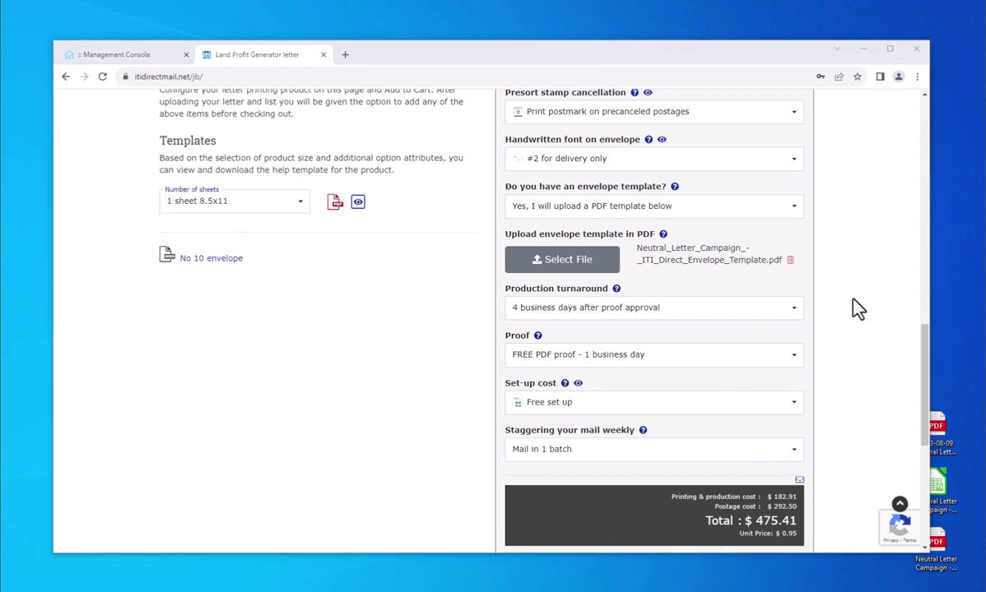
pyautogui.moveTo(920, 346); pyautogui.dragTo(927, 375)
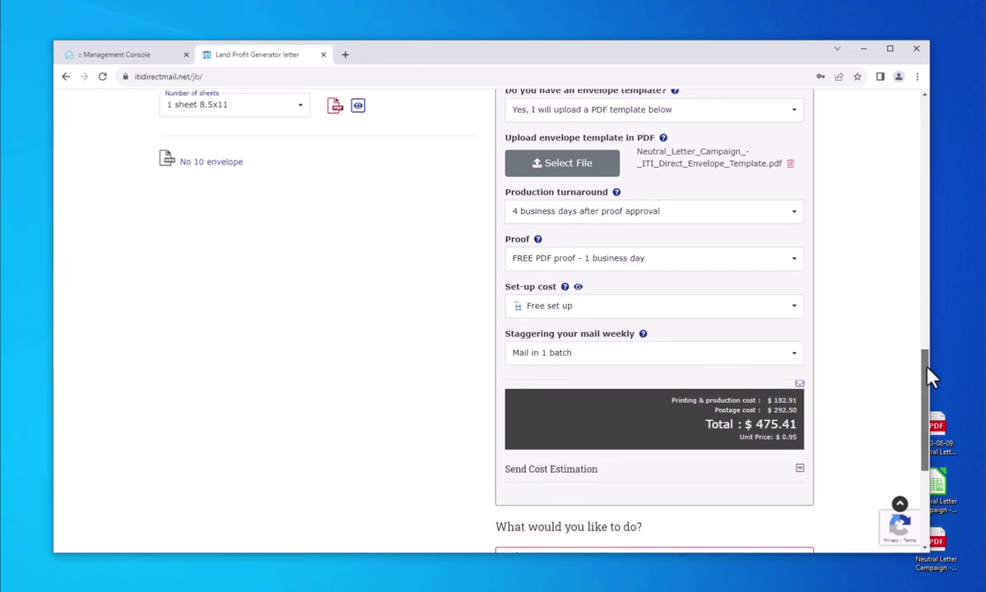
pyautogui.click(668, 213)
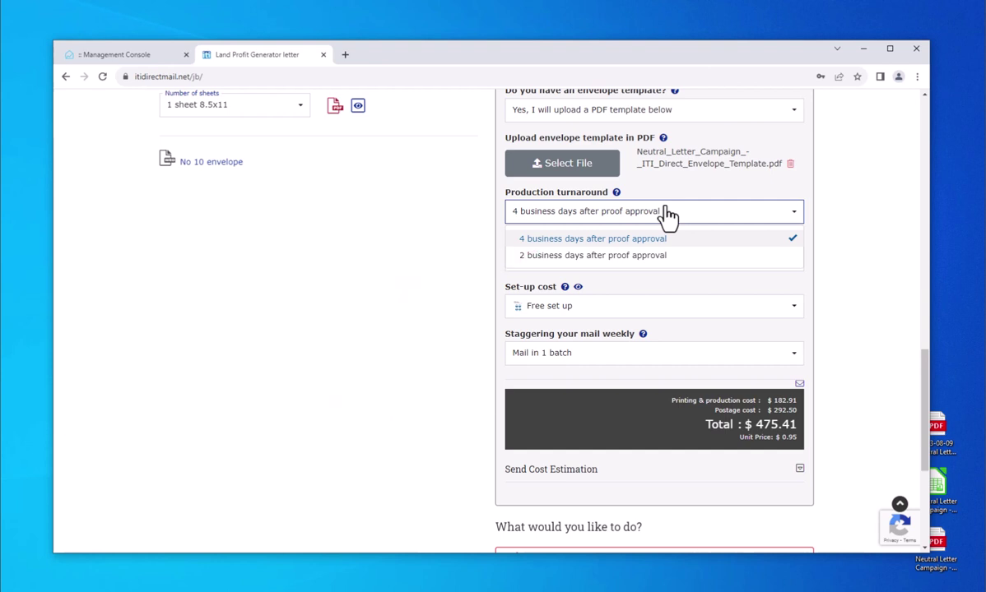
pyautogui.click(669, 216)
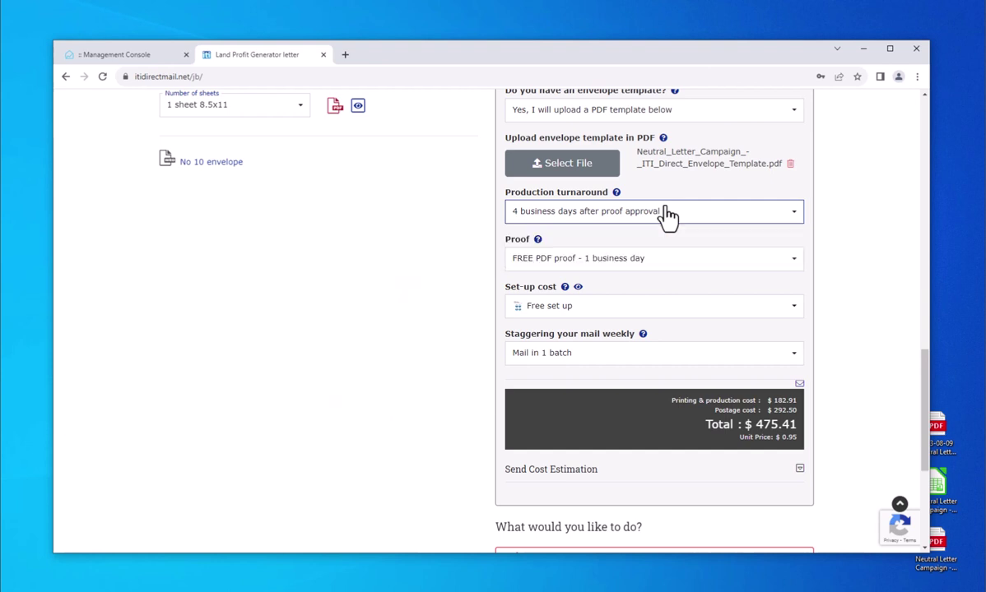
pyautogui.click(616, 197)
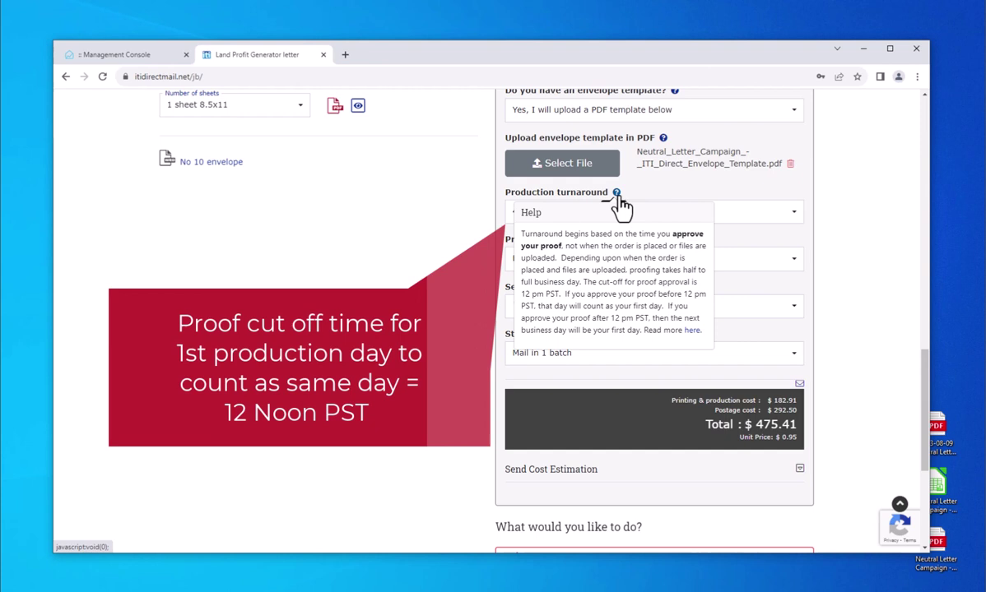
pyautogui.click(617, 194)
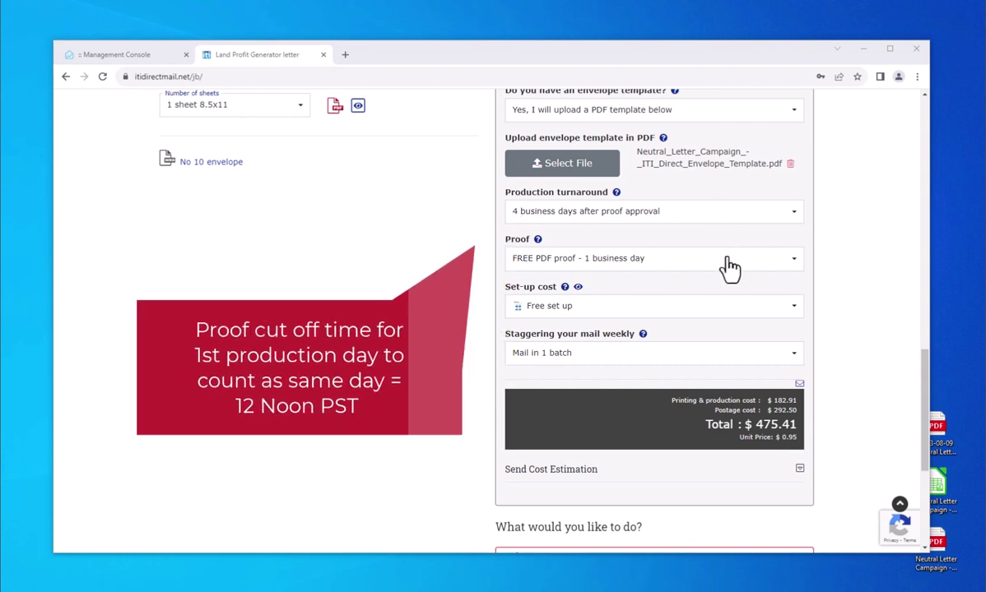
pyautogui.scroll(-1, 726, 268)
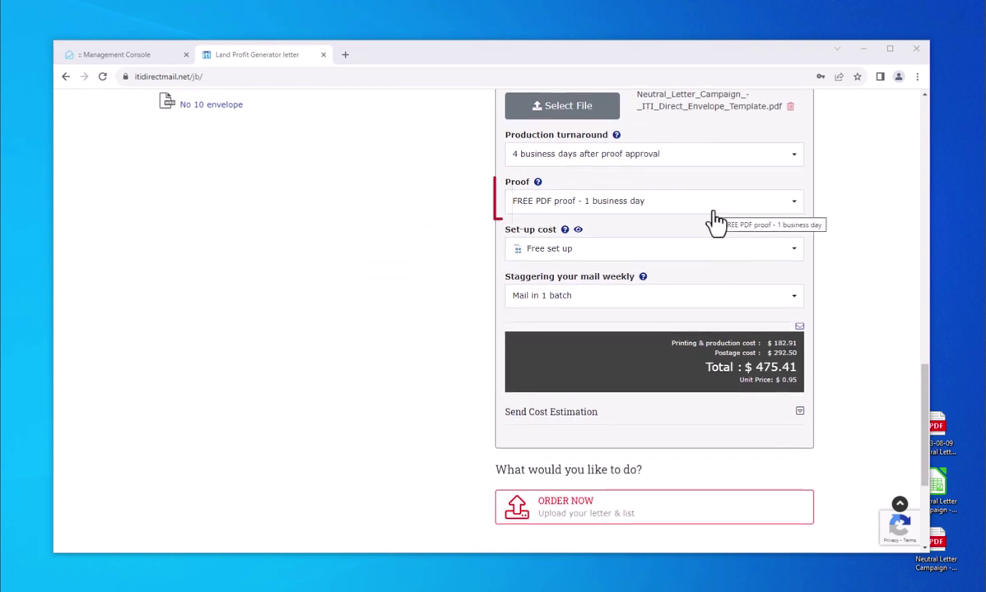
pyautogui.click(713, 212)
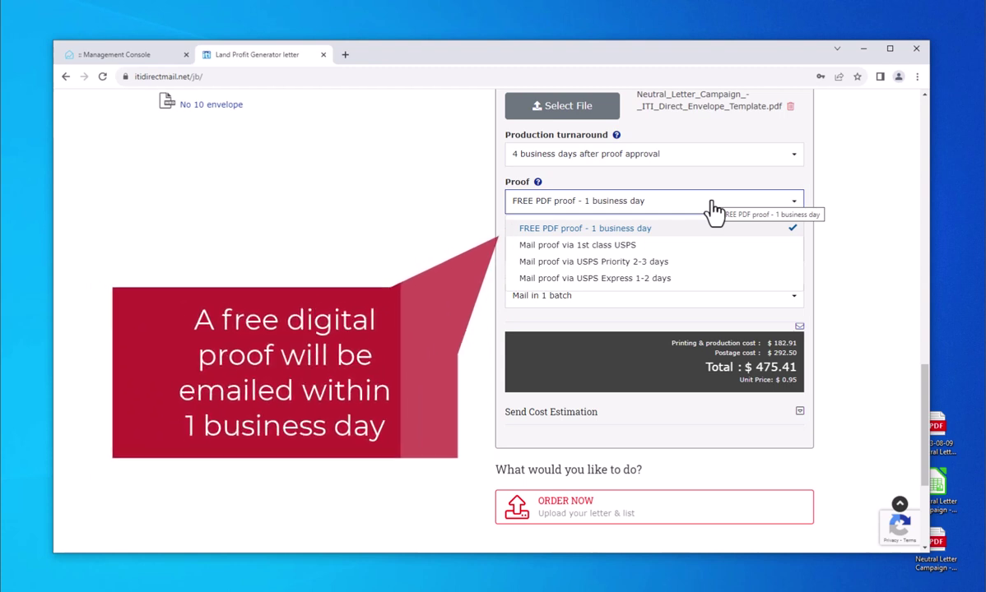
pyautogui.click(712, 211)
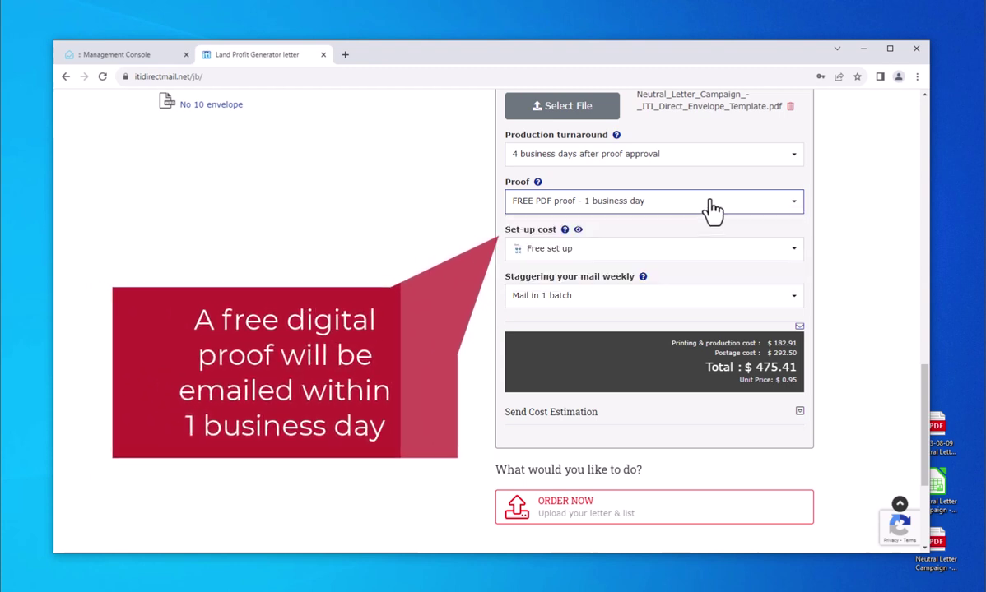
pyautogui.click(537, 182)
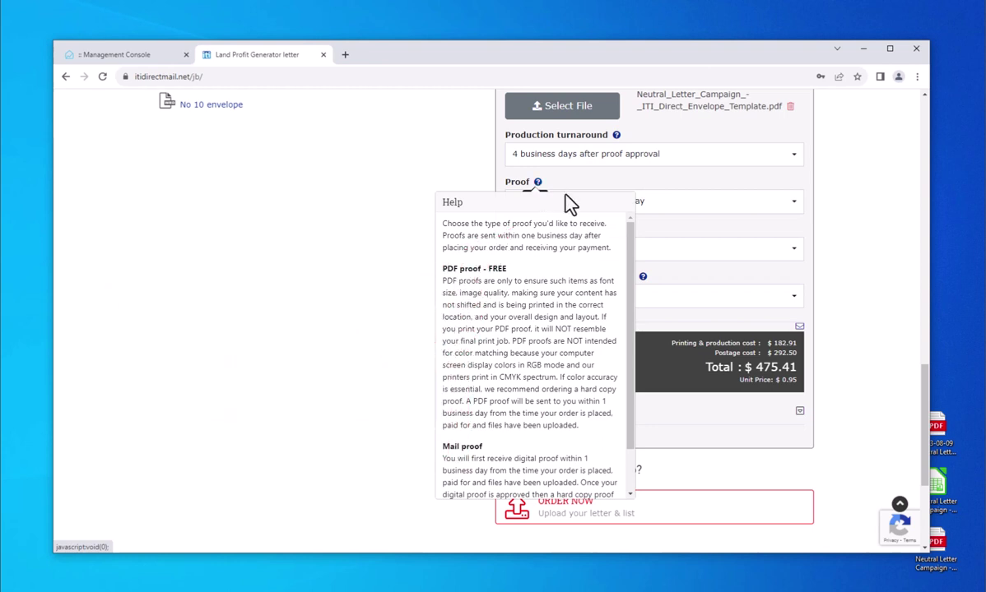
pyautogui.moveTo(634, 251); pyautogui.dragTo(631, 304)
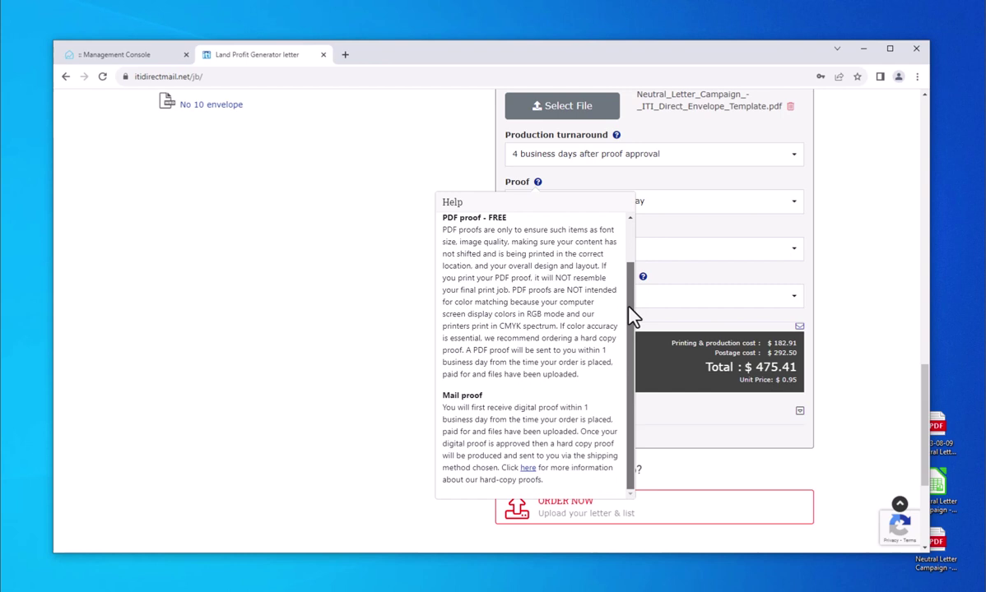
pyautogui.moveTo(631, 282); pyautogui.dragTo(627, 248)
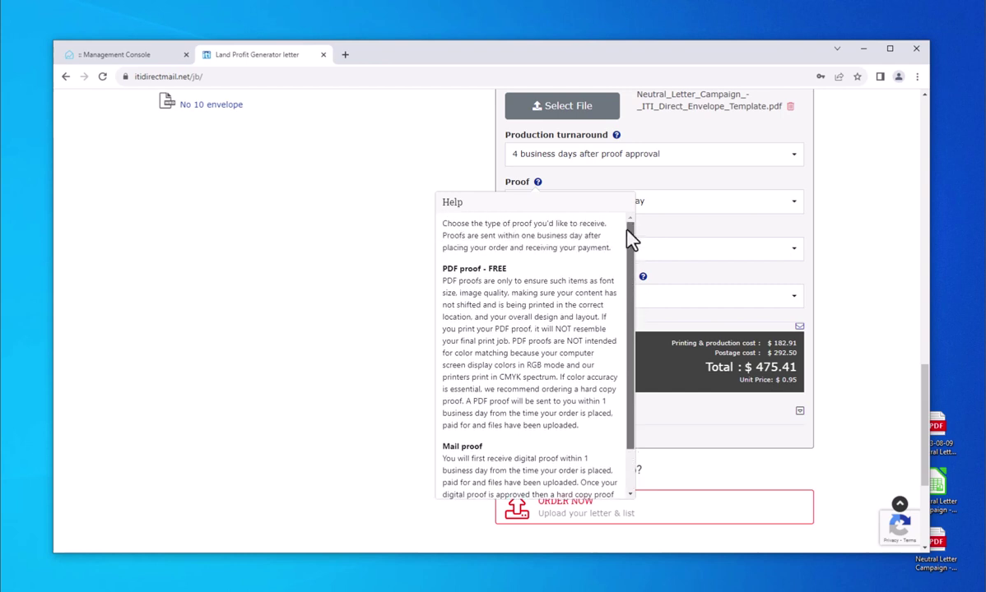
pyautogui.click(538, 183)
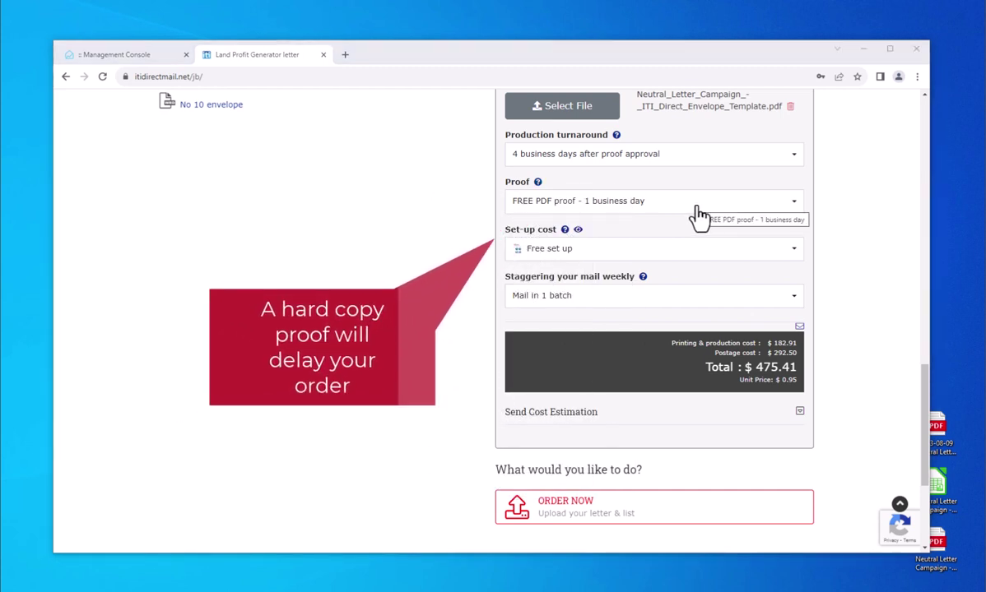
pyautogui.scroll(-1, 732, 213)
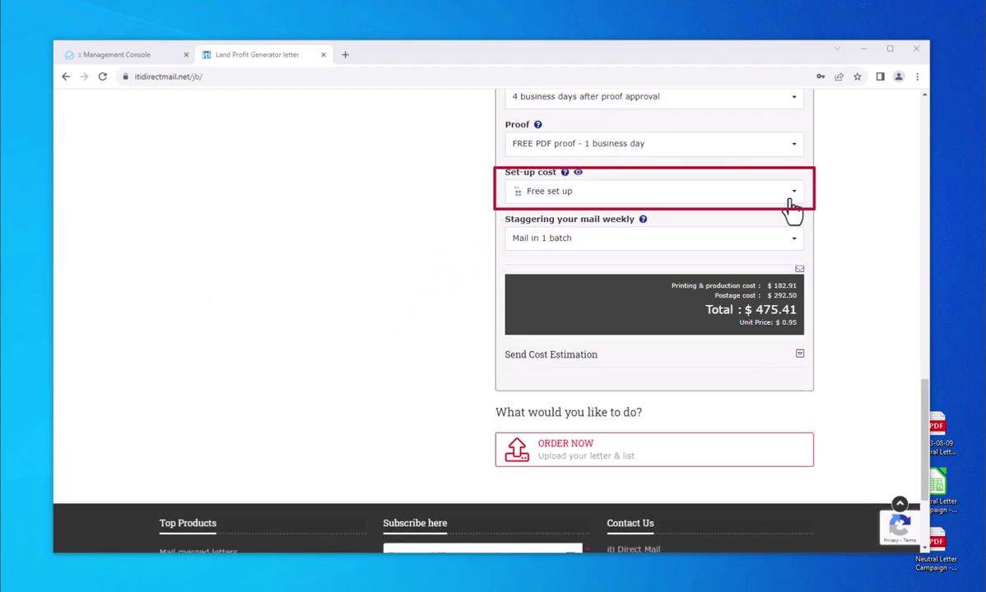
# Step: Keep the set-up cost at Free set up
pyautogui.click(741, 201)
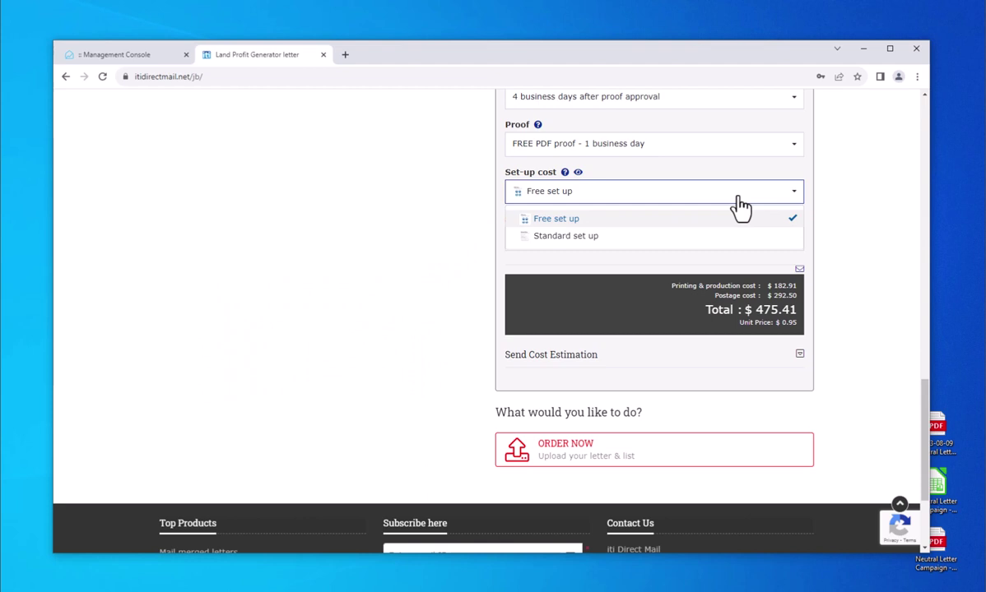
pyautogui.click(738, 200)
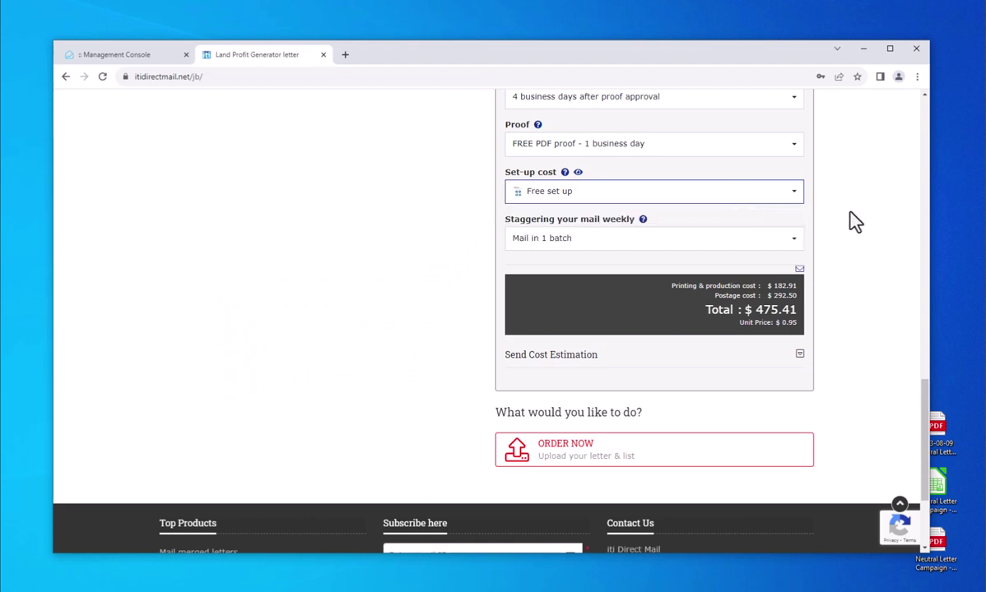
pyautogui.scroll(6, 852, 220)
pyautogui.scroll(3, 853, 220)
# Step: Review the Setup tab's list, letter and envelope guidelines, reconfirming Free set up
pyautogui.click(453, 241)
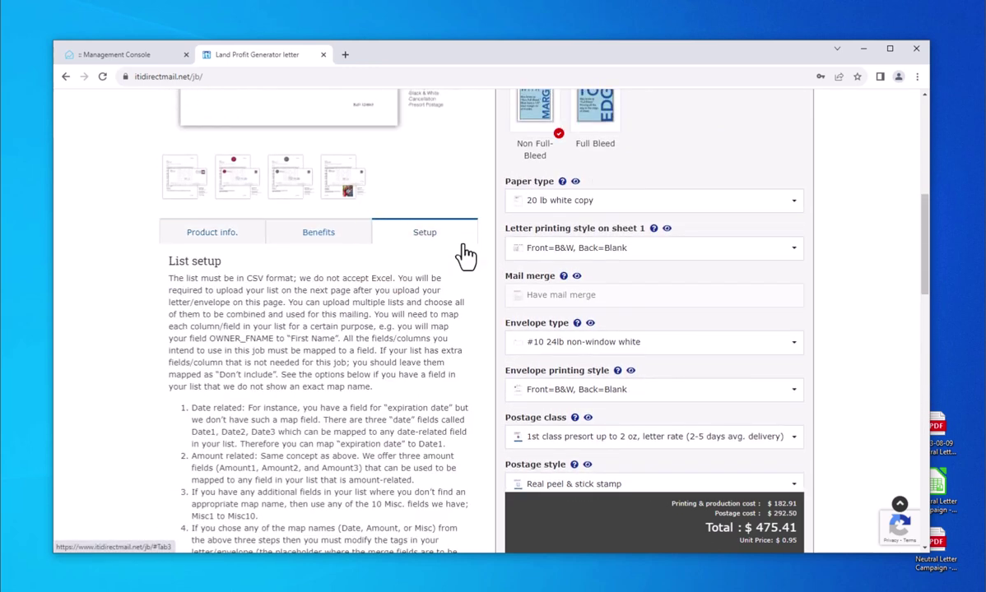
pyautogui.scroll(-1, 467, 255)
pyautogui.scroll(-1, 470, 253)
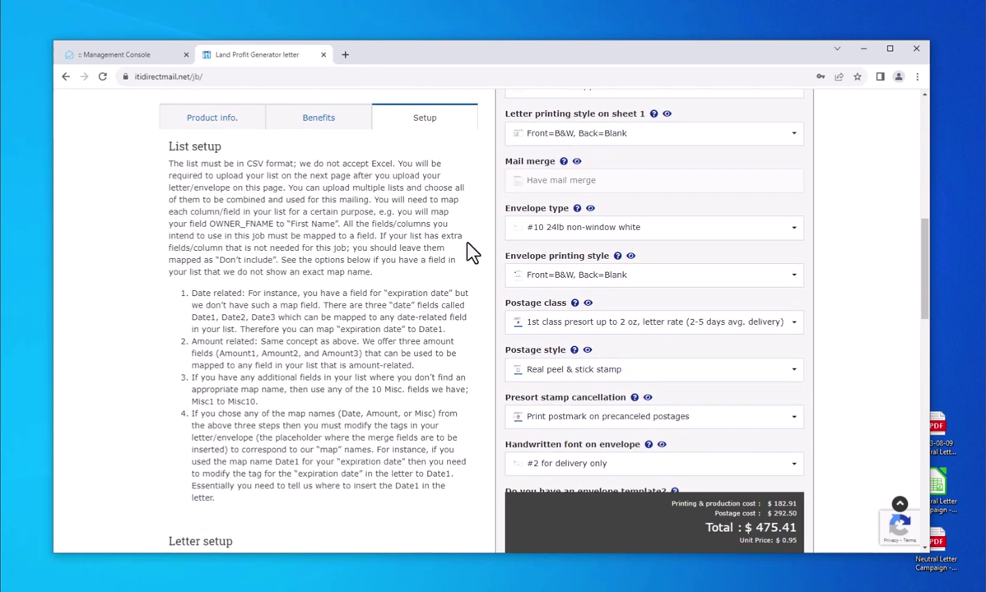
pyautogui.scroll(-7, 473, 252)
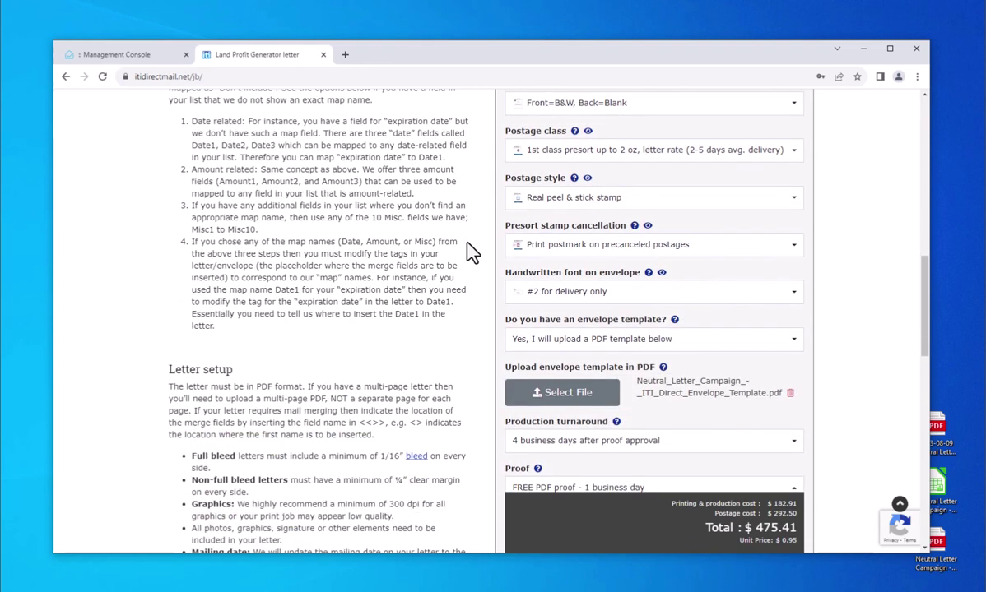
pyautogui.scroll(-2, 470, 251)
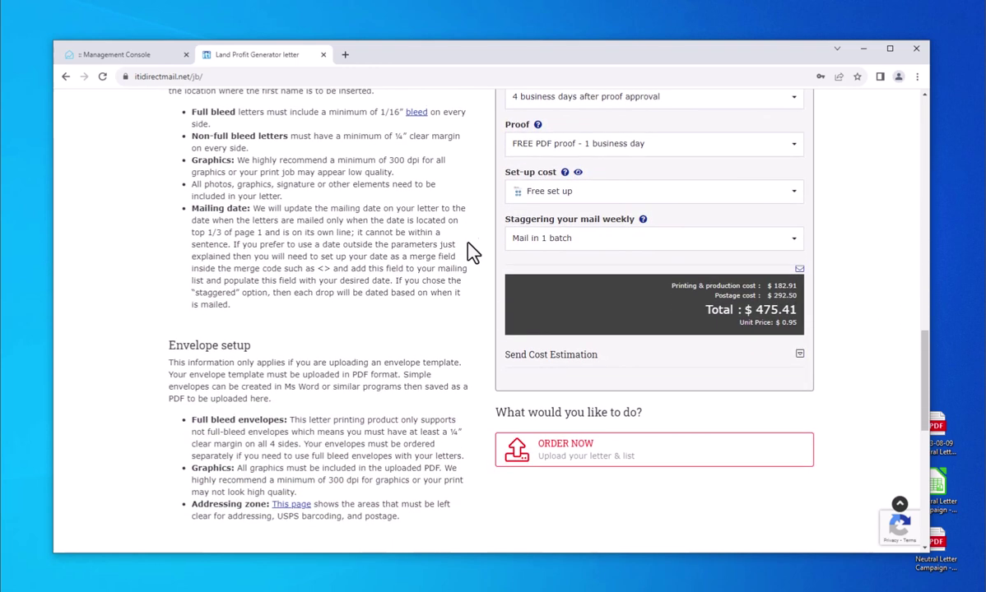
pyautogui.click(566, 193)
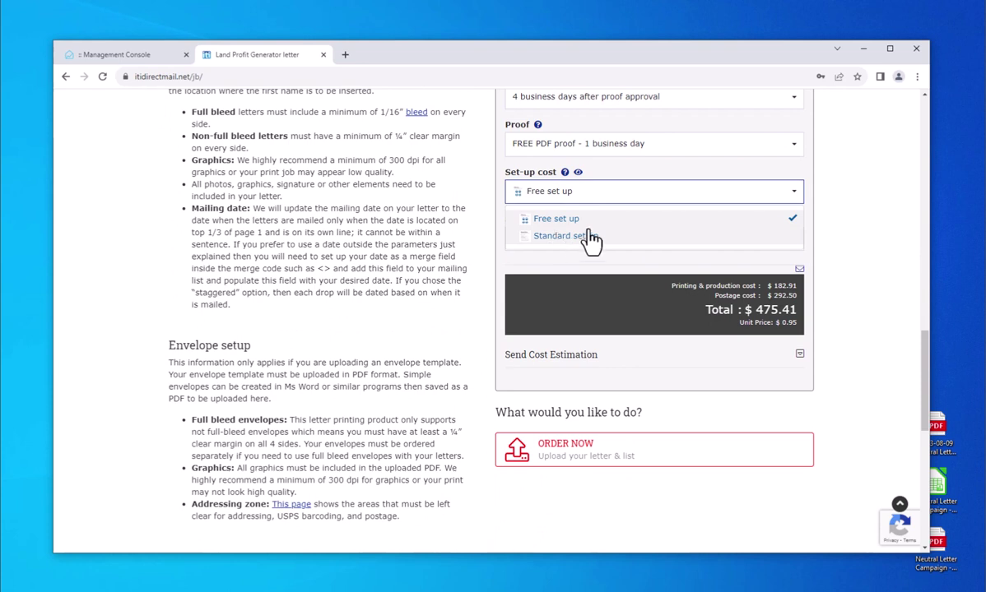
pyautogui.click(667, 219)
pyautogui.click(792, 246)
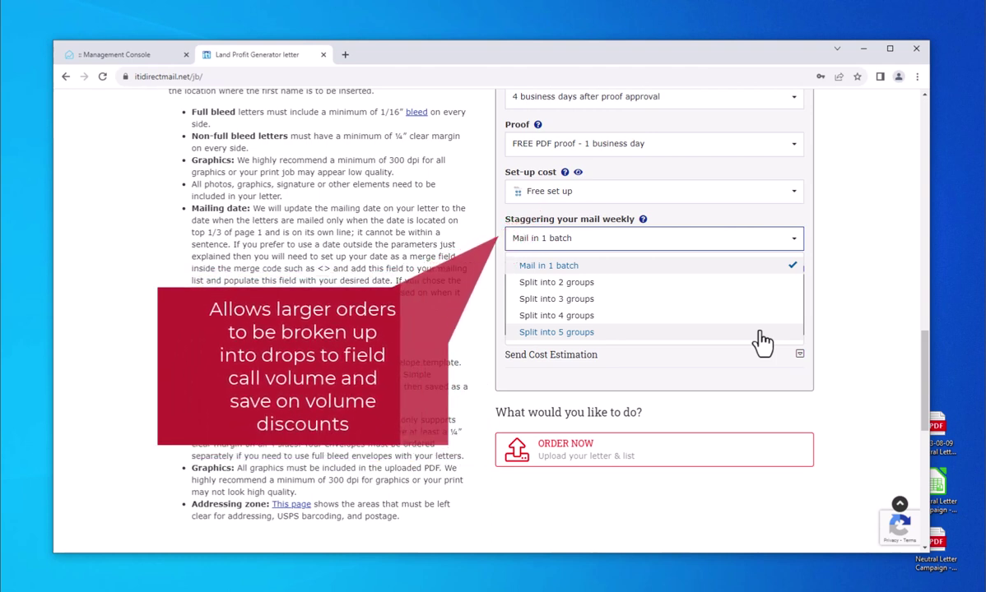
# Step: Leave Staggering at 'Mail in 1 batch' and choose ORDER NOW to reach the artwork upload page
pyautogui.click(866, 290)
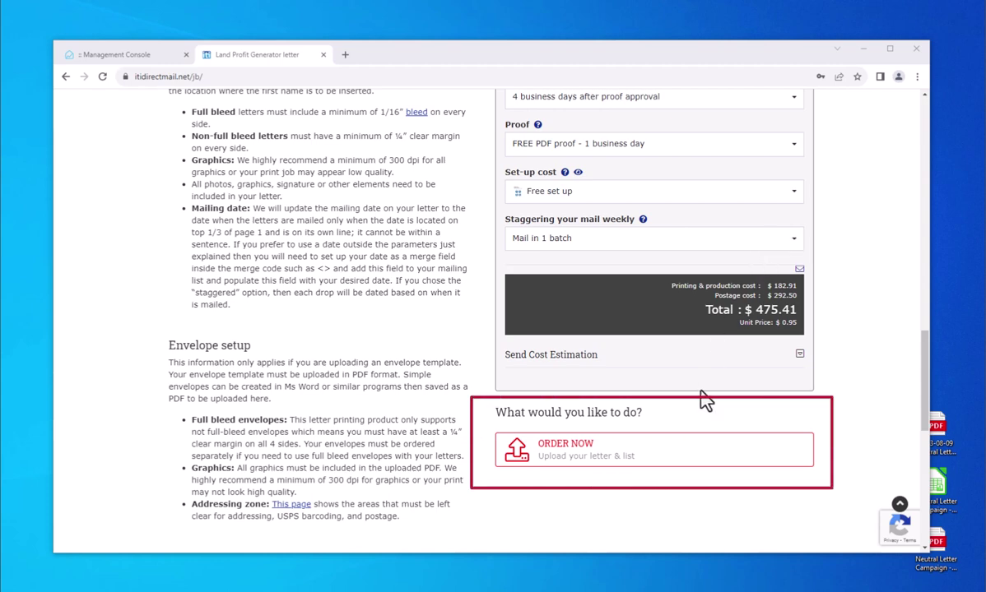
pyautogui.click(633, 457)
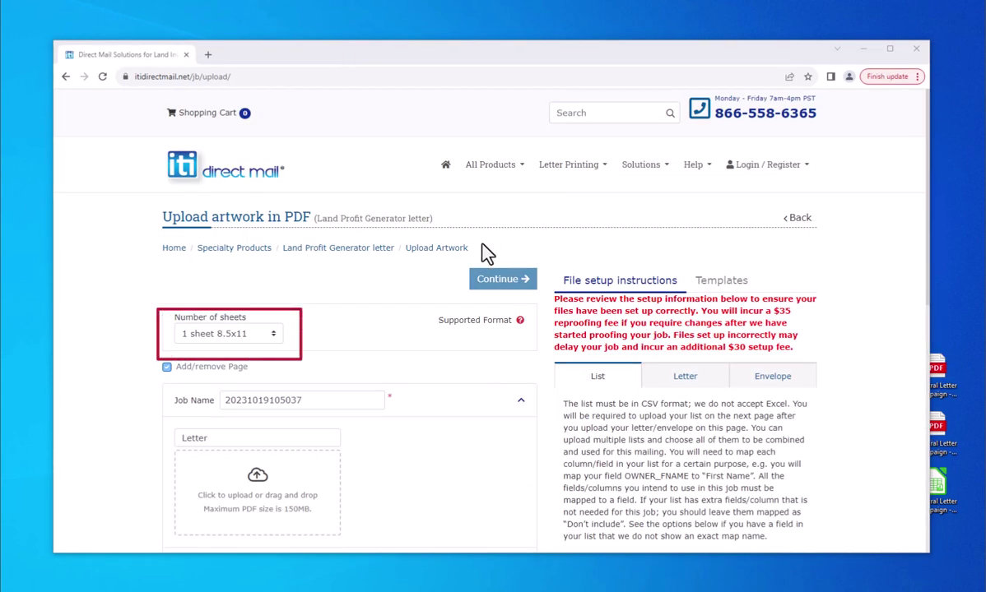
# Step: Keep the letter at 1 sheet 8.5x11 and rename the job to 'Kern County'
pyautogui.click(276, 336)
pyautogui.click(277, 336)
pyautogui.moveTo(317, 402); pyautogui.dragTo(227, 403)
pyautogui.write('Kern County')
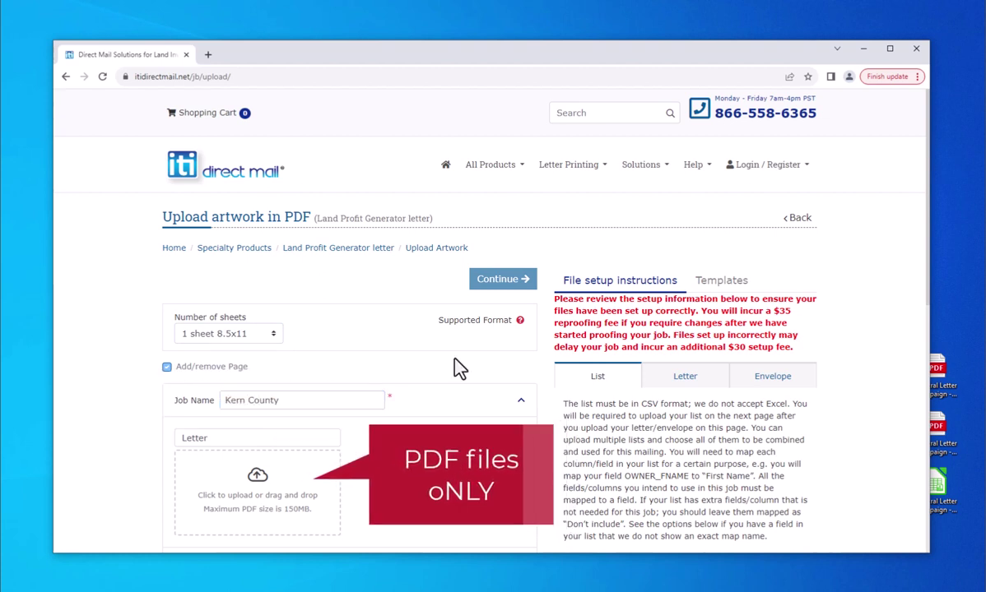
# Step: Upload the Neutral Letter Campaign letter PDF from the desktop into the Letter slot
pyautogui.scroll(-1, 796, 377)
pyautogui.scroll(-2, 797, 377)
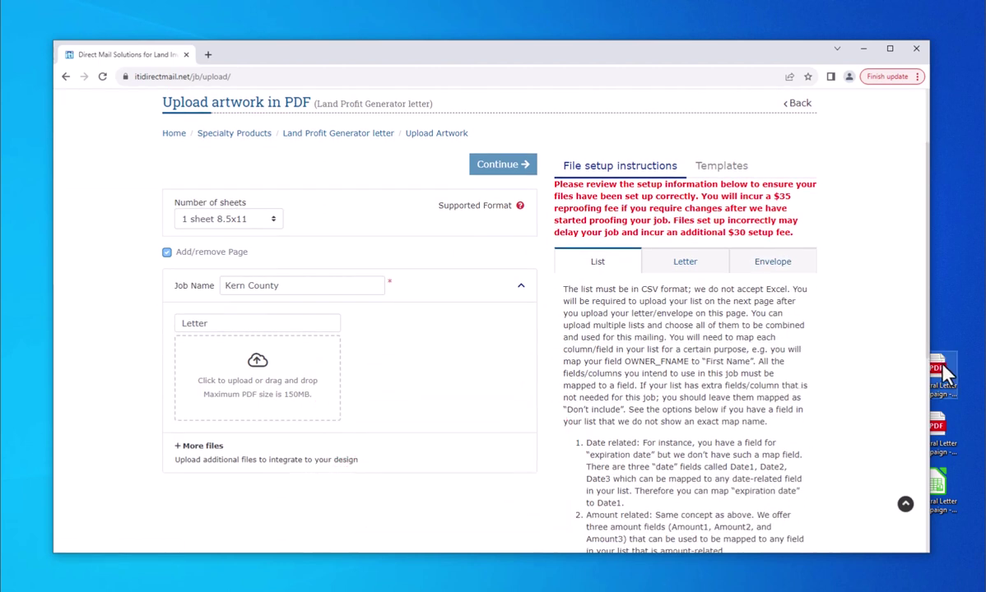
pyautogui.click(935, 370)
pyautogui.moveTo(934, 370); pyautogui.dragTo(280, 366)
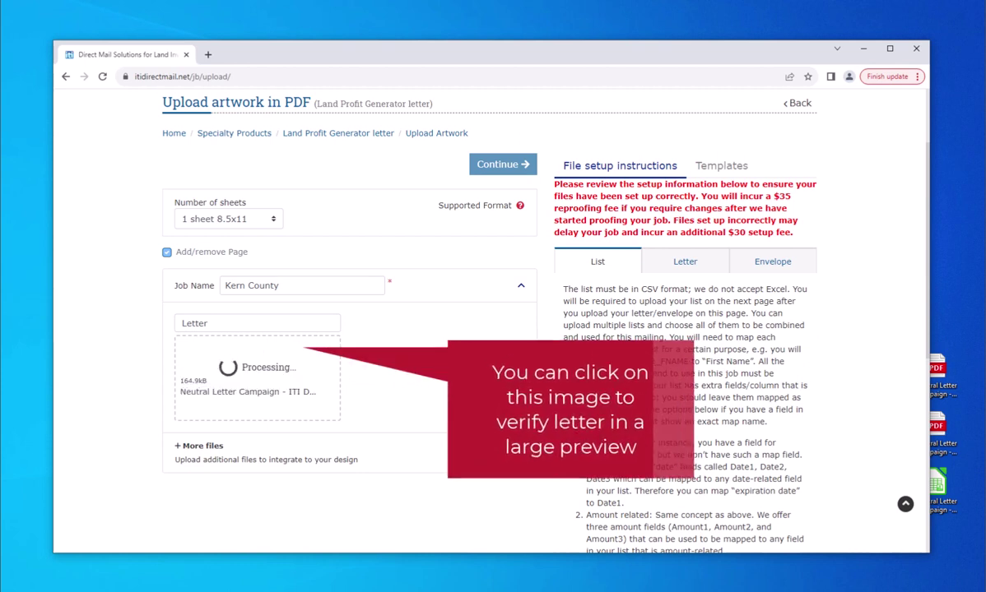
# Step: Add three extra file slots, then delete the empty File3, File2 and File1 slots
pyautogui.scroll(-1, 451, 385)
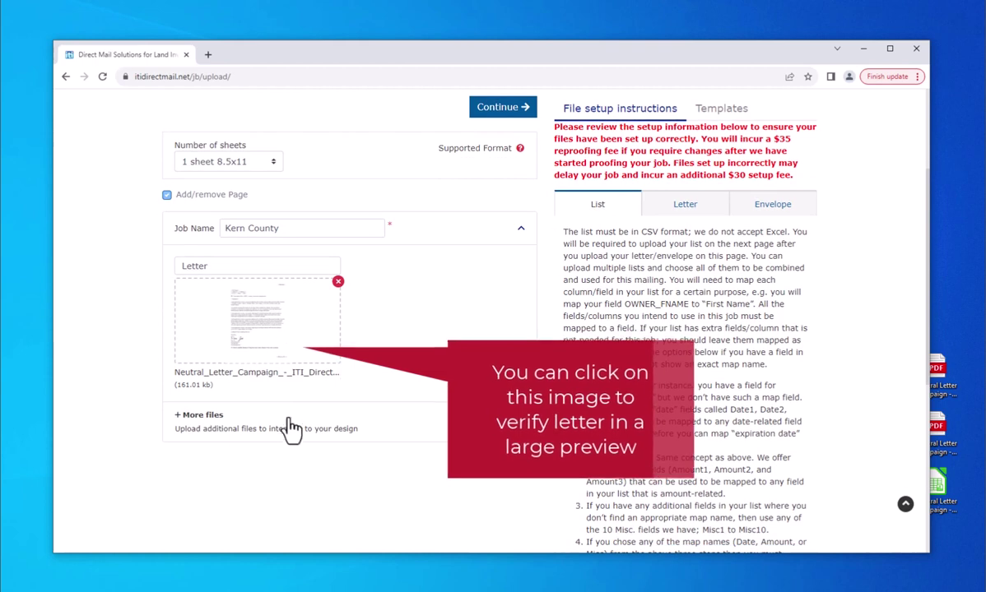
pyautogui.click(178, 421)
pyautogui.click(178, 421)
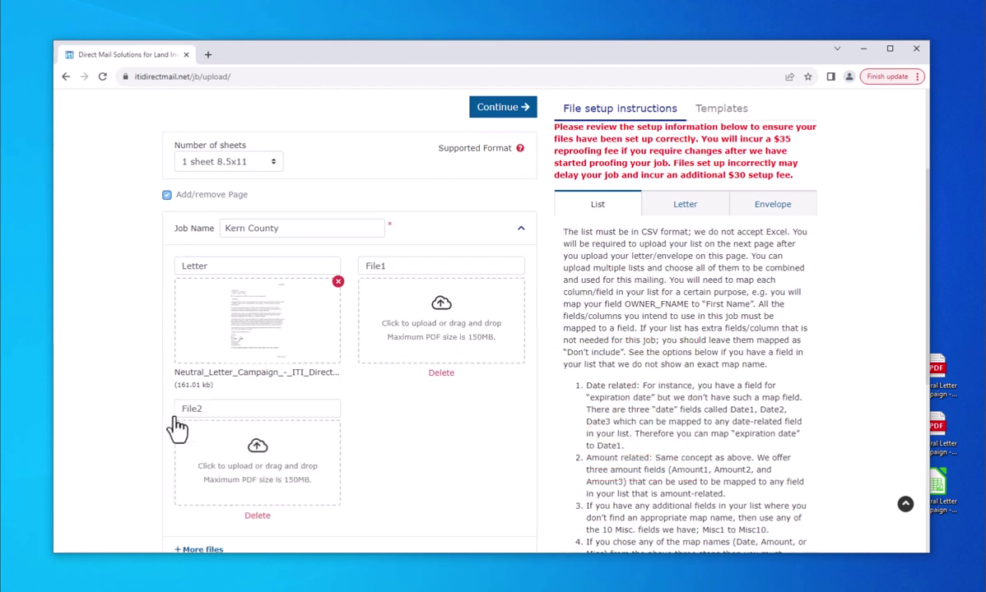
pyautogui.scroll(-1, 178, 428)
pyautogui.click(178, 494)
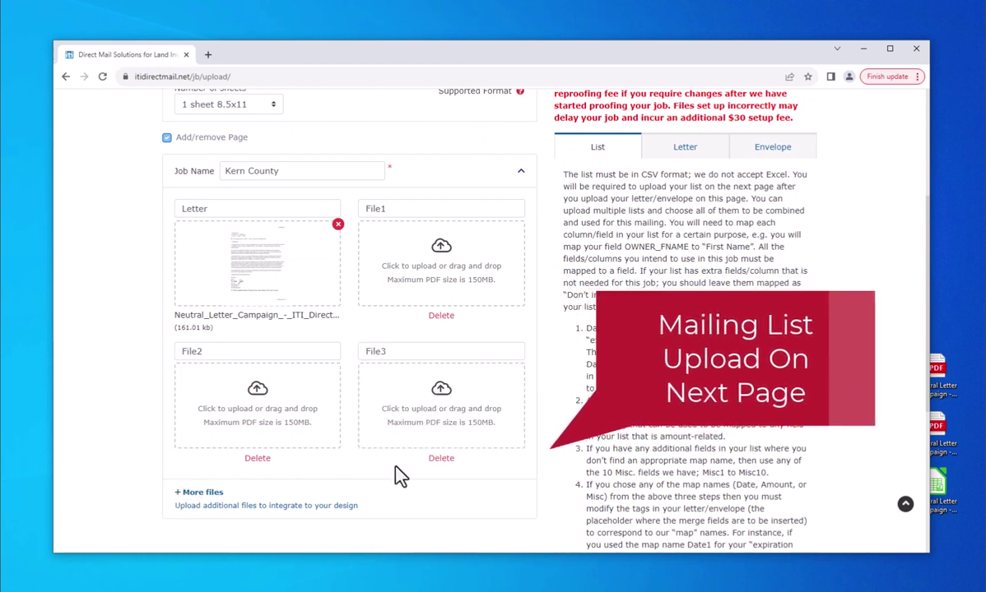
pyautogui.click(441, 458)
pyautogui.click(257, 458)
pyautogui.click(442, 316)
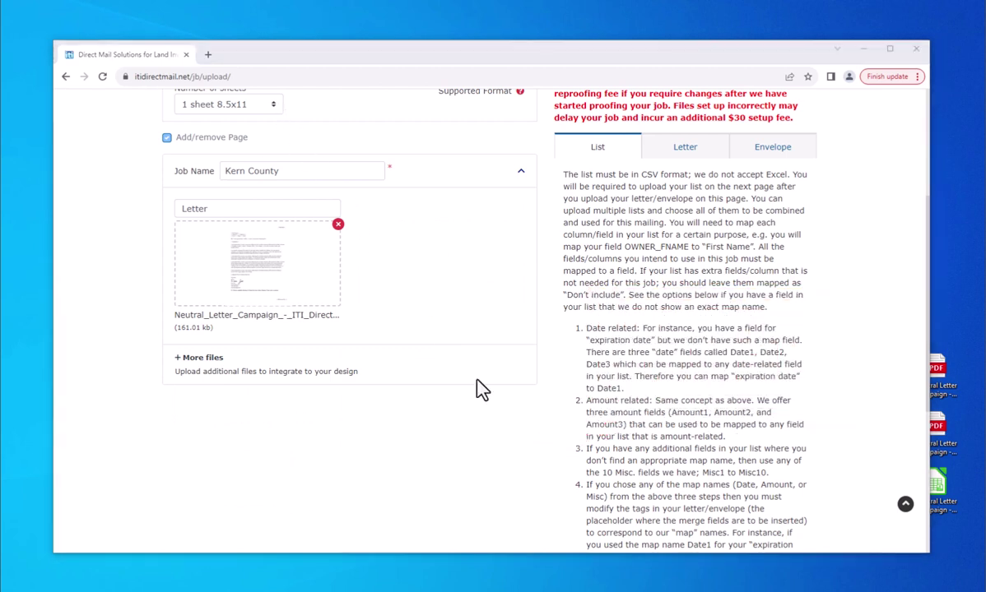
pyautogui.scroll(4, 481, 389)
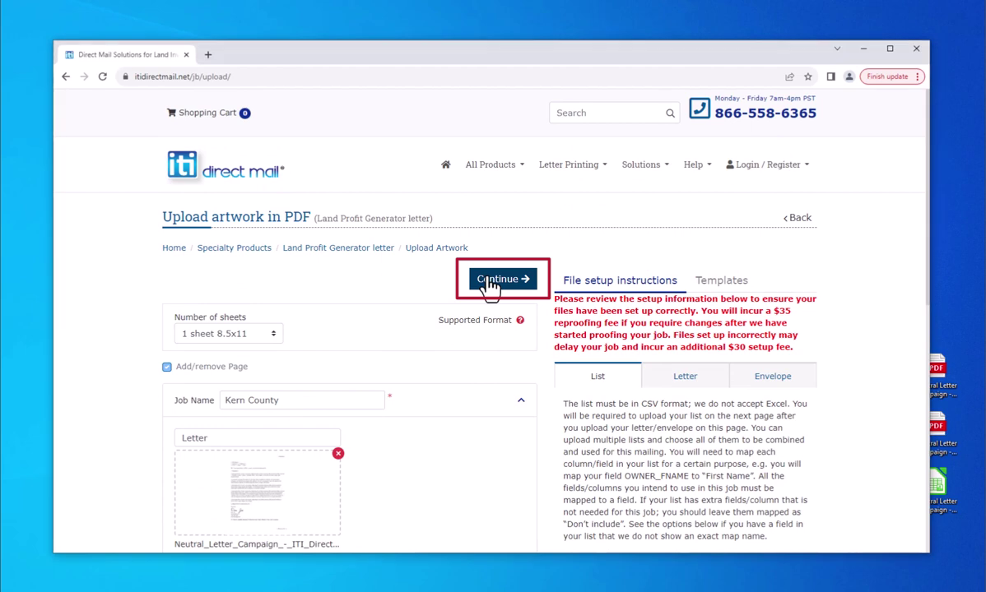
# Step: Continue to product options and bring up the mailing list upload window
pyautogui.click(491, 281)
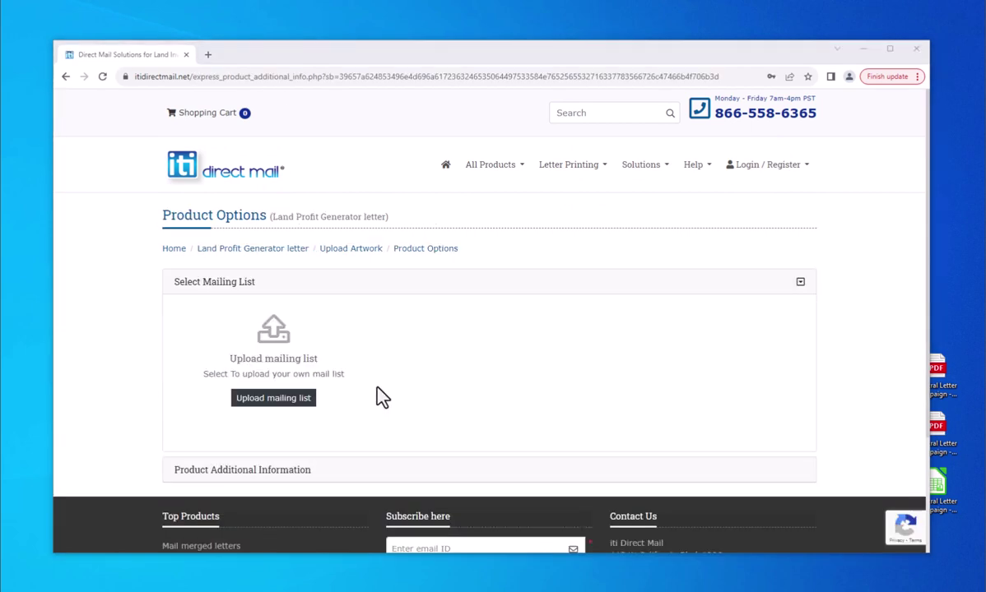
pyautogui.click(271, 407)
pyautogui.click(271, 407)
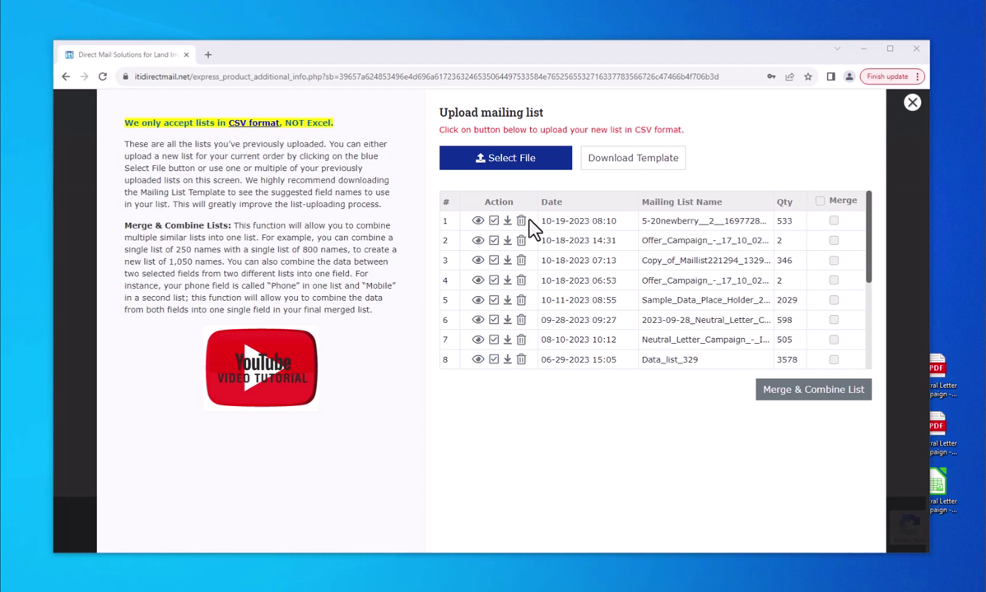
# Step: Tick the Merge checkbox for all previous lists, then clear it again
pyautogui.moveTo(833, 199); pyautogui.dragTo(843, 254)
pyautogui.click(839, 194)
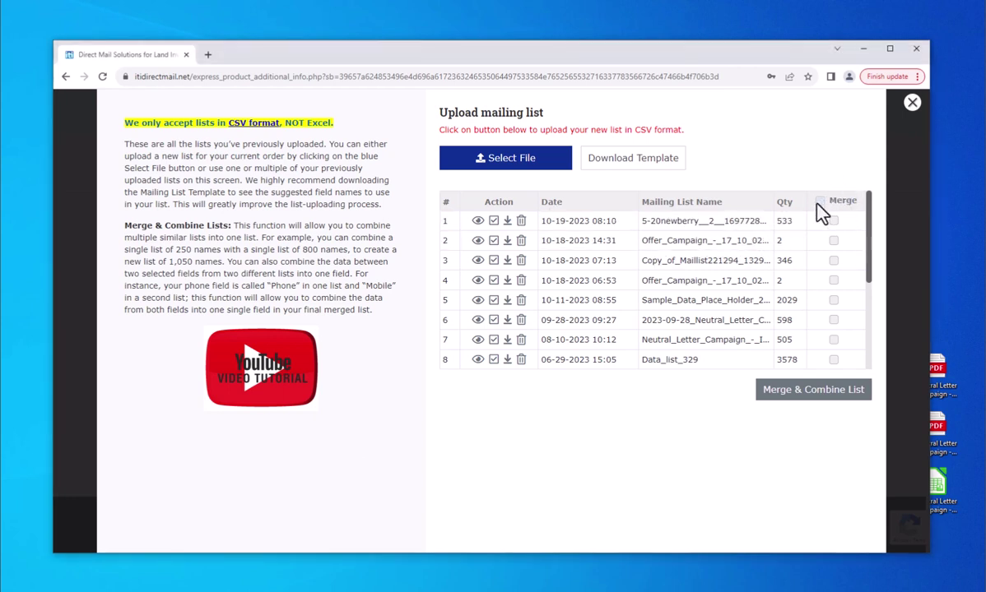
pyautogui.click(819, 202)
pyautogui.click(820, 201)
# Step: Upload the Neutral Letter Campaign mailing list CSV and read the mapping instructions
pyautogui.click(508, 167)
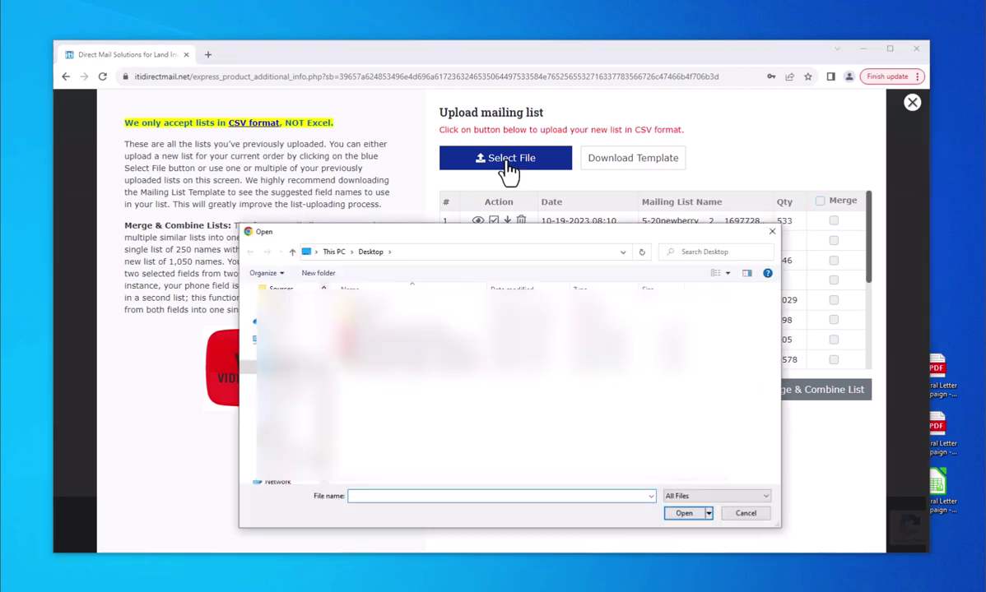
pyautogui.click(387, 364)
pyautogui.press('Return')
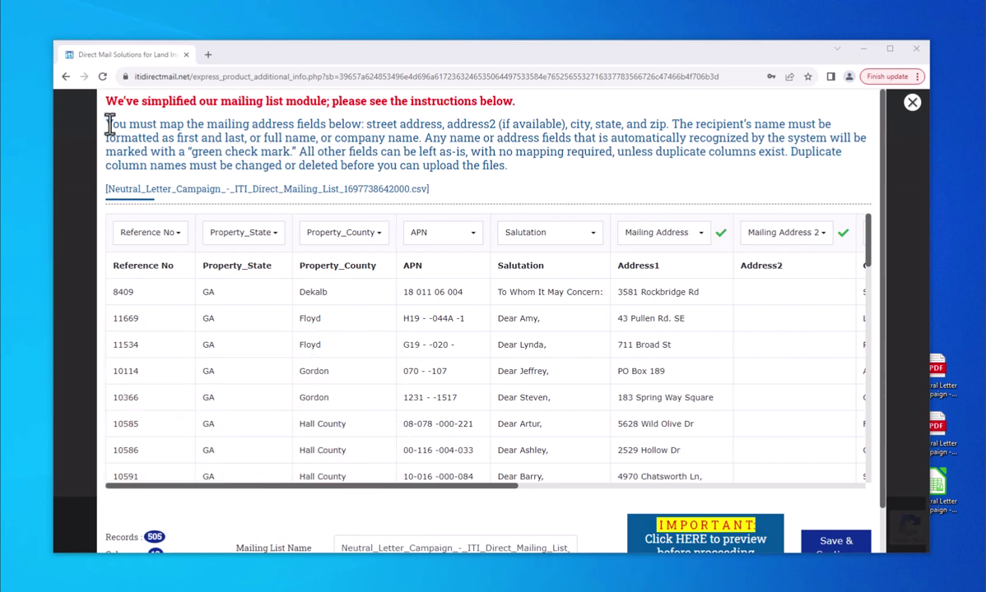
pyautogui.moveTo(107, 123); pyautogui.dragTo(568, 176)
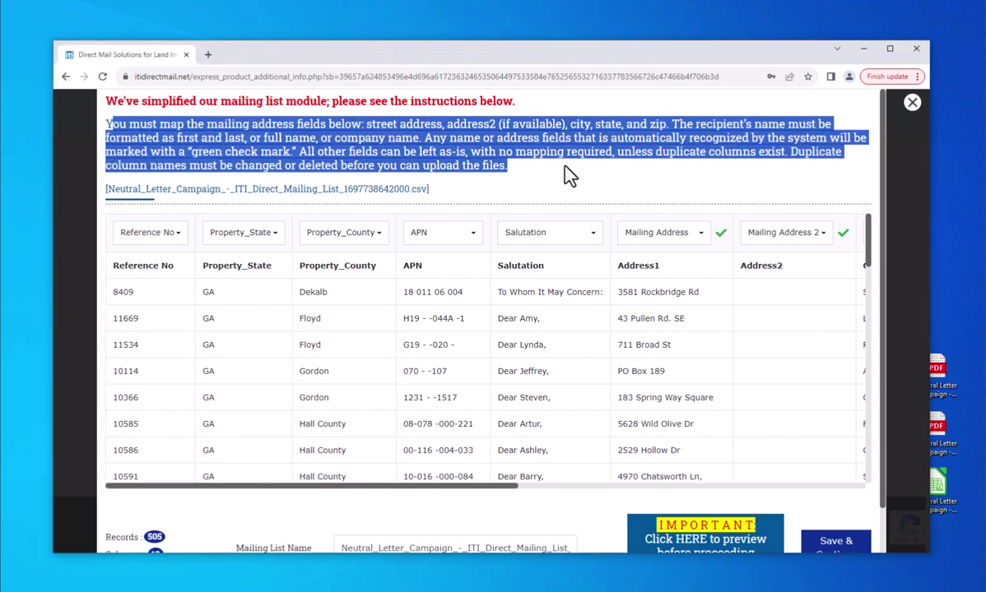
pyautogui.click(599, 190)
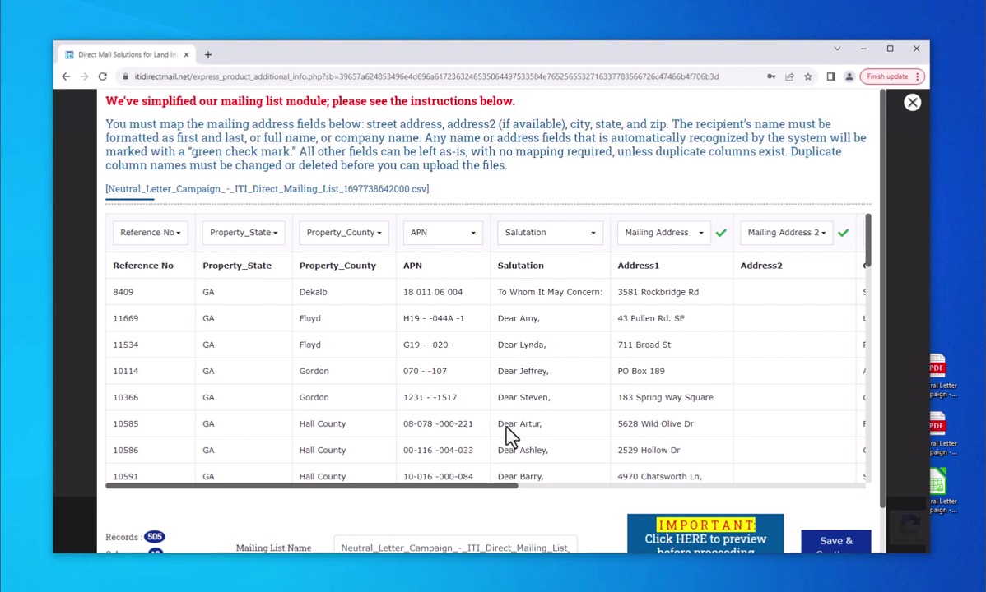
pyautogui.moveTo(460, 492); pyautogui.dragTo(653, 499)
# Step: Unmap the City column, try saving, and dismiss the missing city field error
pyautogui.moveTo(373, 235)
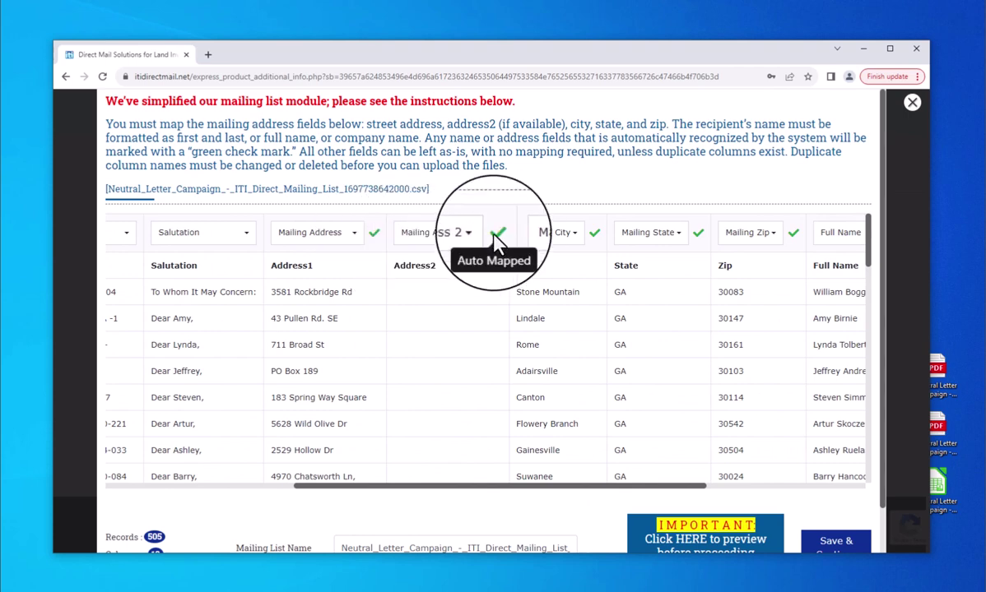
pyautogui.moveTo(595, 239)
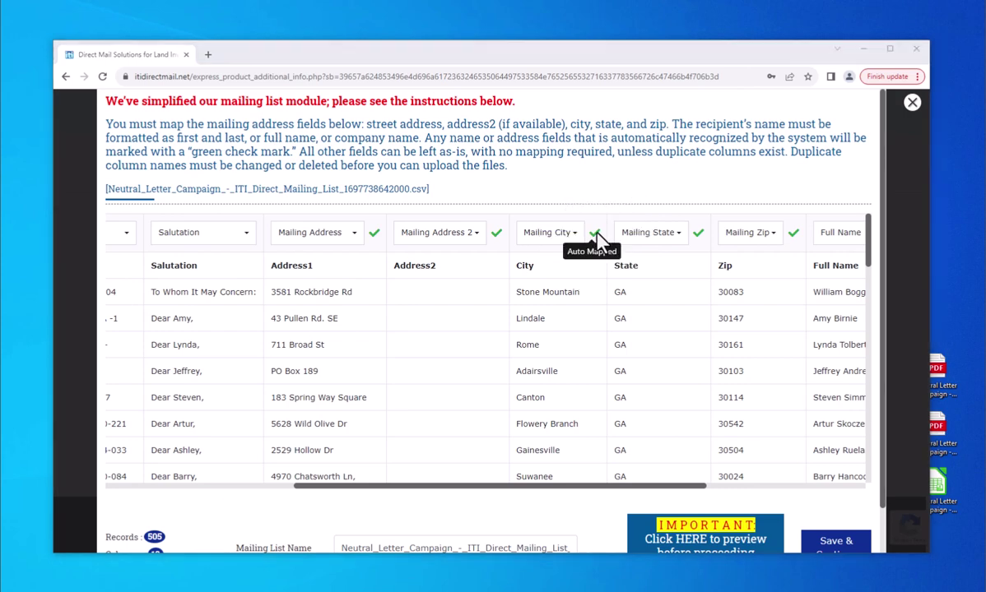
pyautogui.click(569, 241)
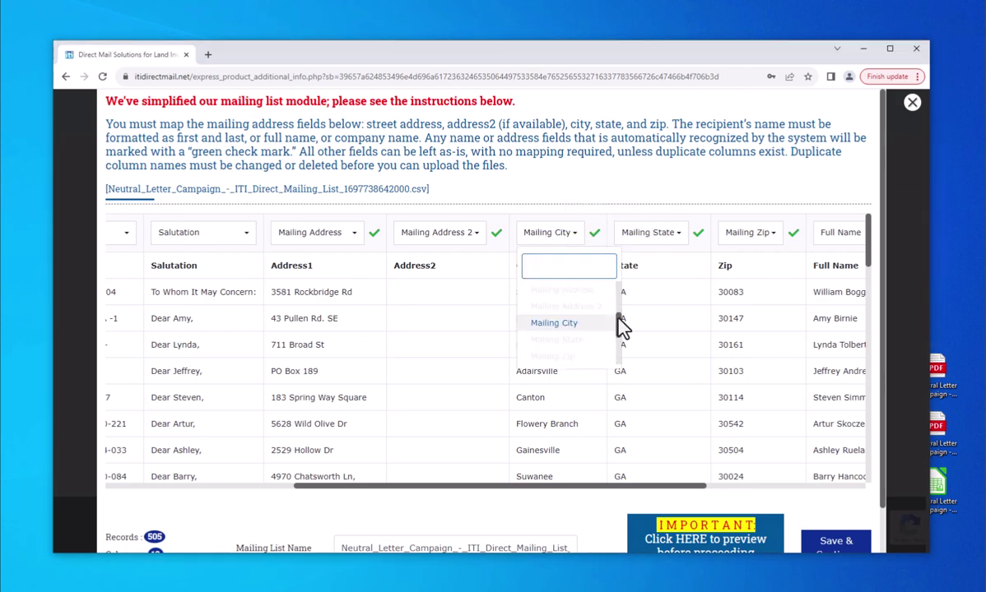
pyautogui.scroll(3, 623, 323)
pyautogui.click(588, 292)
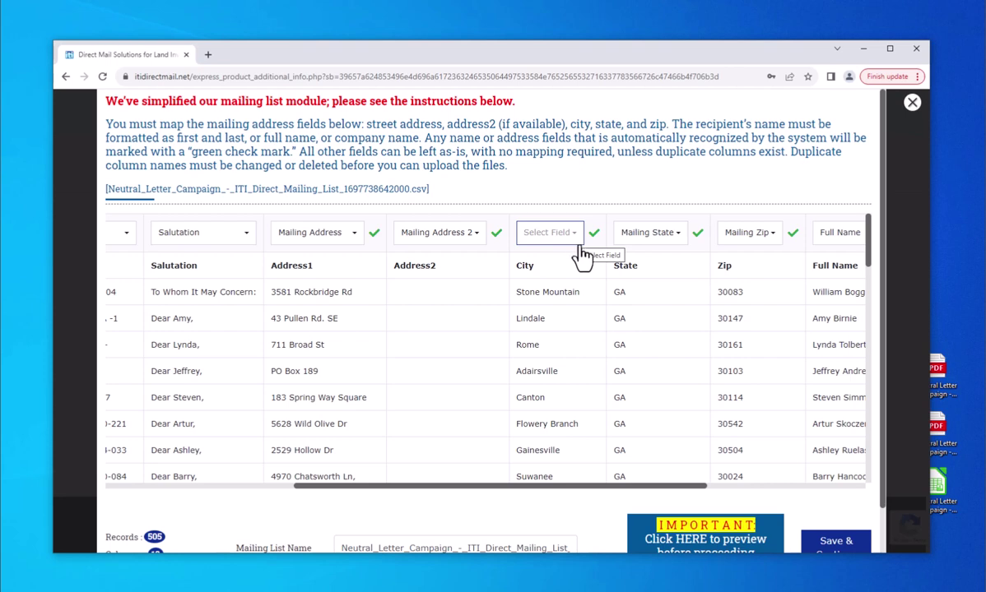
pyautogui.scroll(-1, 796, 426)
pyautogui.click(838, 550)
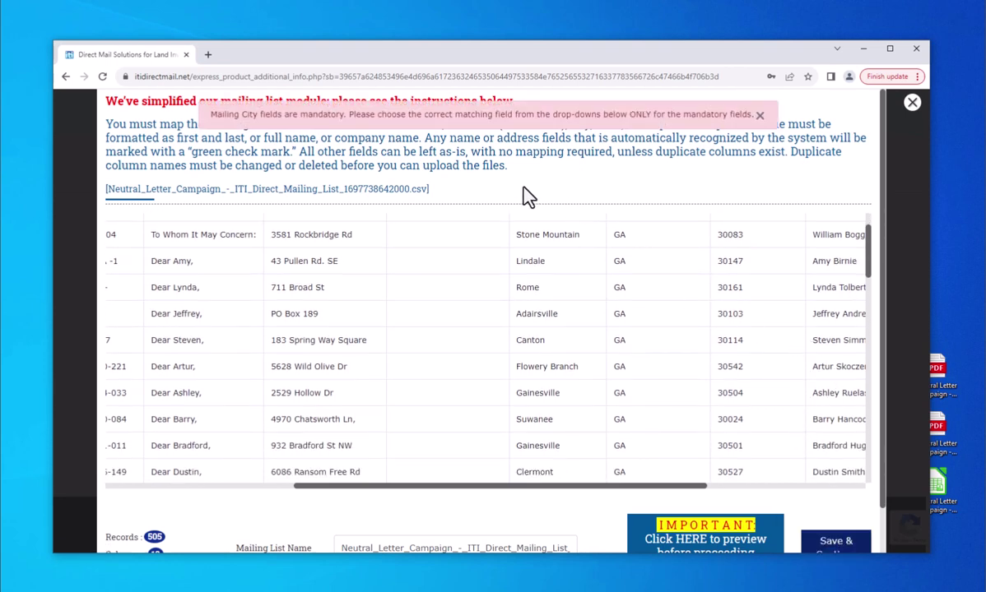
pyautogui.click(759, 116)
# Step: Map the City column back to Mailing City and save the field mapping
pyautogui.scroll(1, 728, 289)
pyautogui.click(577, 240)
pyautogui.click(567, 288)
pyautogui.click(594, 235)
pyautogui.scroll(-3, 620, 321)
pyautogui.click(555, 315)
pyautogui.scroll(-1, 866, 529)
pyautogui.click(831, 504)
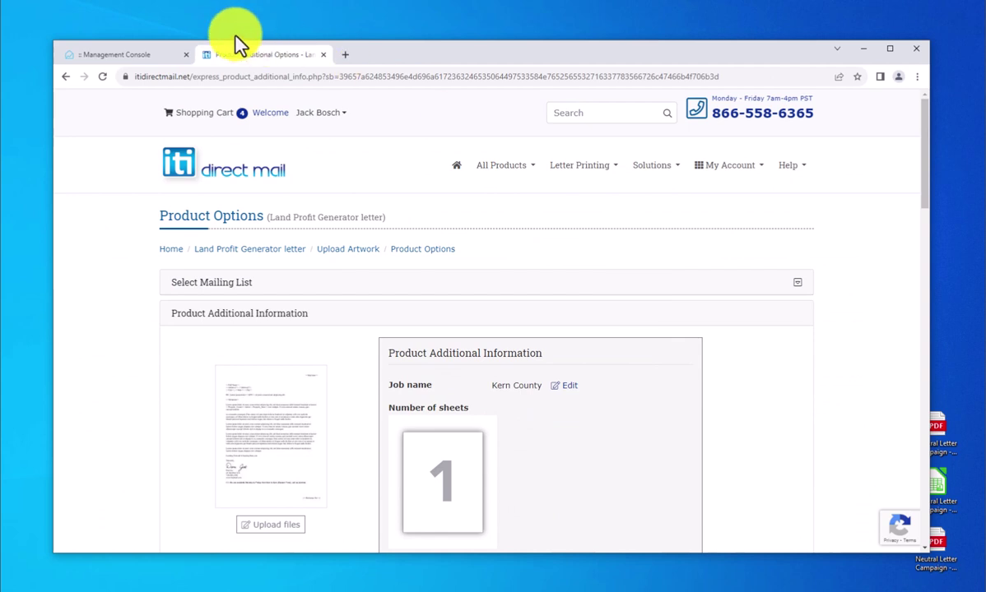
# Step: Accept the Terms of Use and add the 505-piece Kern County letter job ($475.12) to the cart
pyautogui.moveTo(928, 189); pyautogui.dragTo(895, 499)
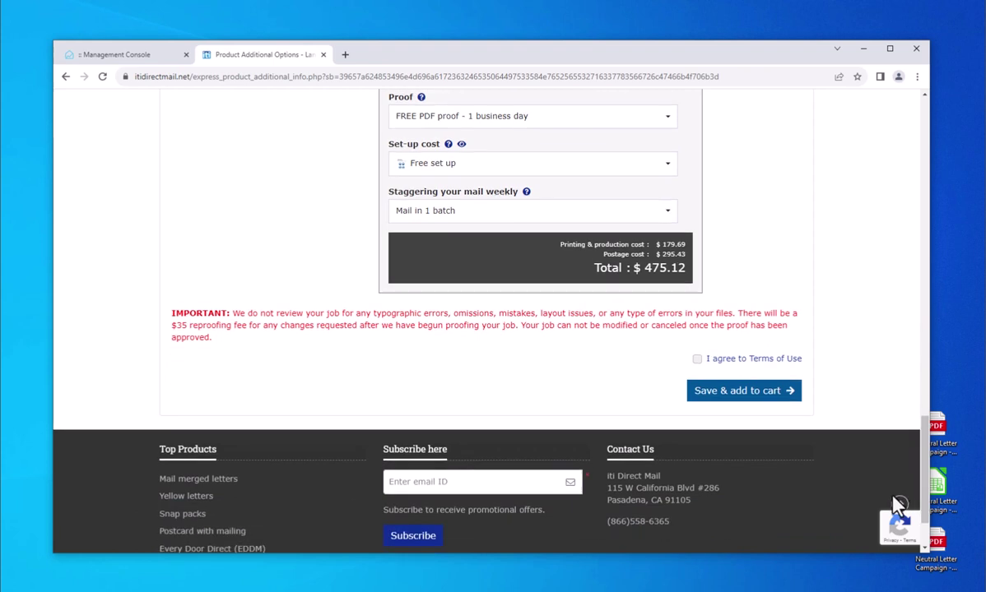
pyautogui.click(699, 361)
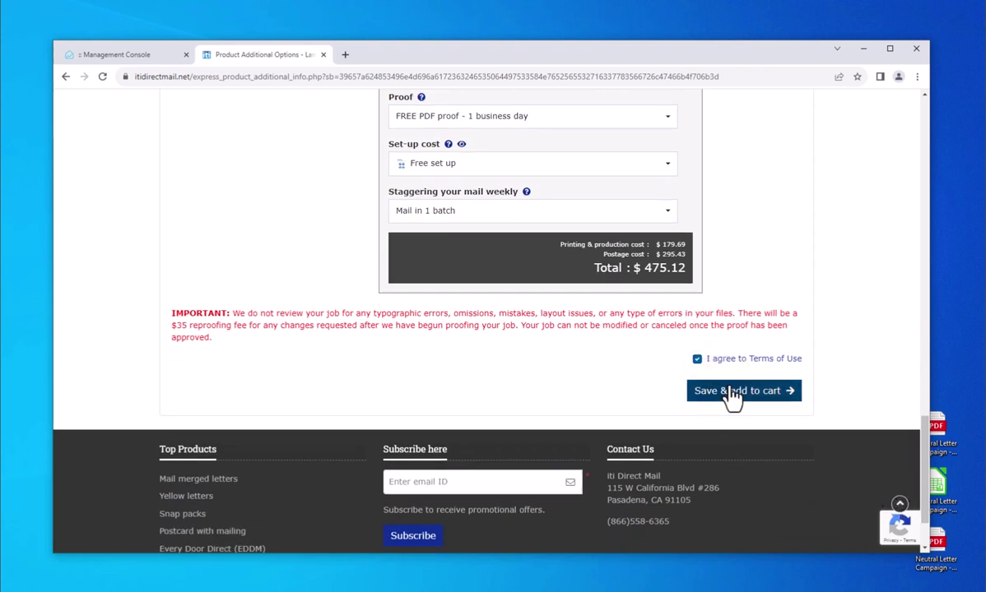
pyautogui.click(731, 393)
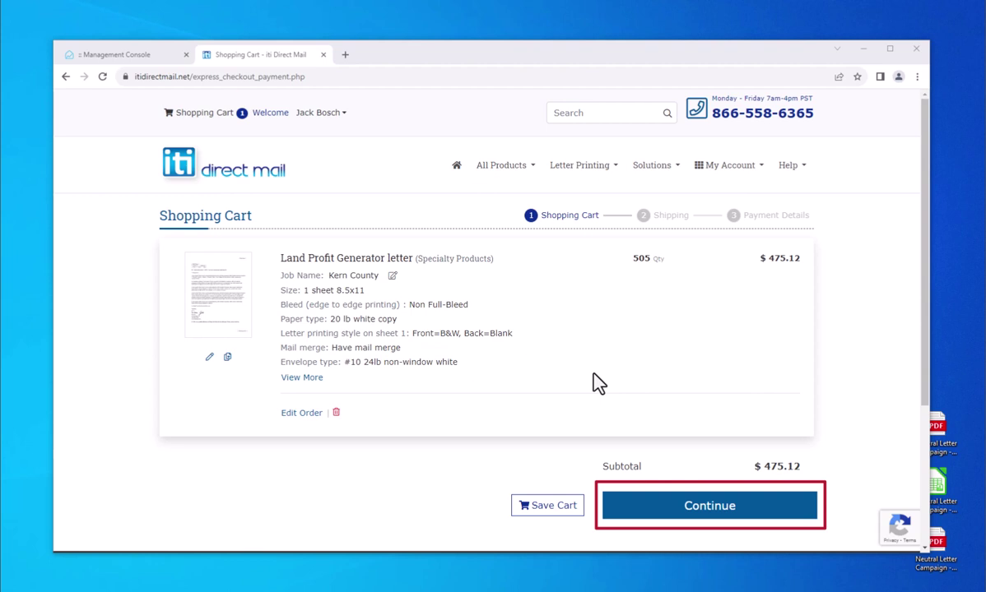
# Step: Choose USPS drop-off as the shipping method and continue to payment details
pyautogui.click(732, 510)
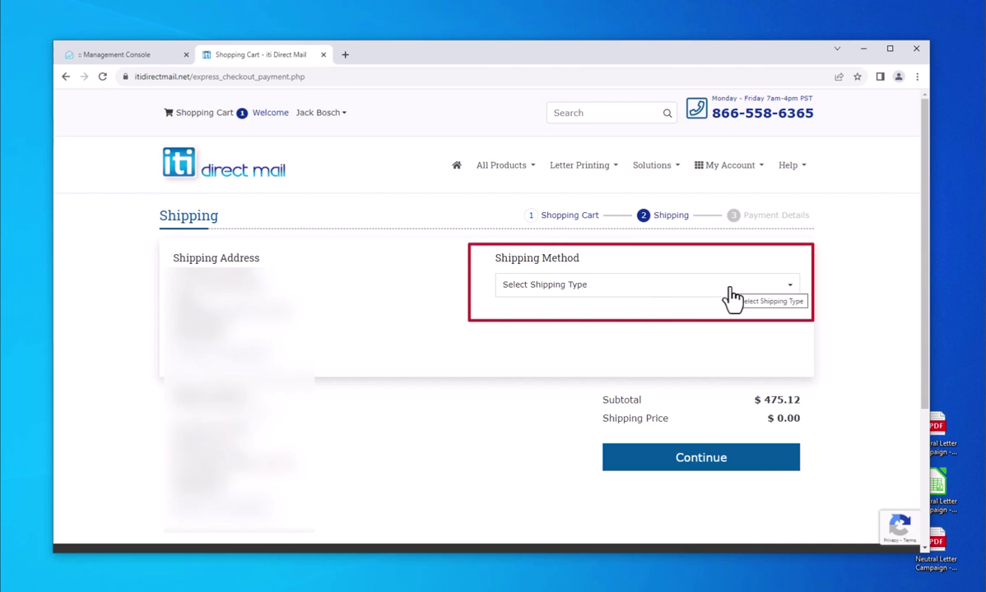
pyautogui.click(730, 289)
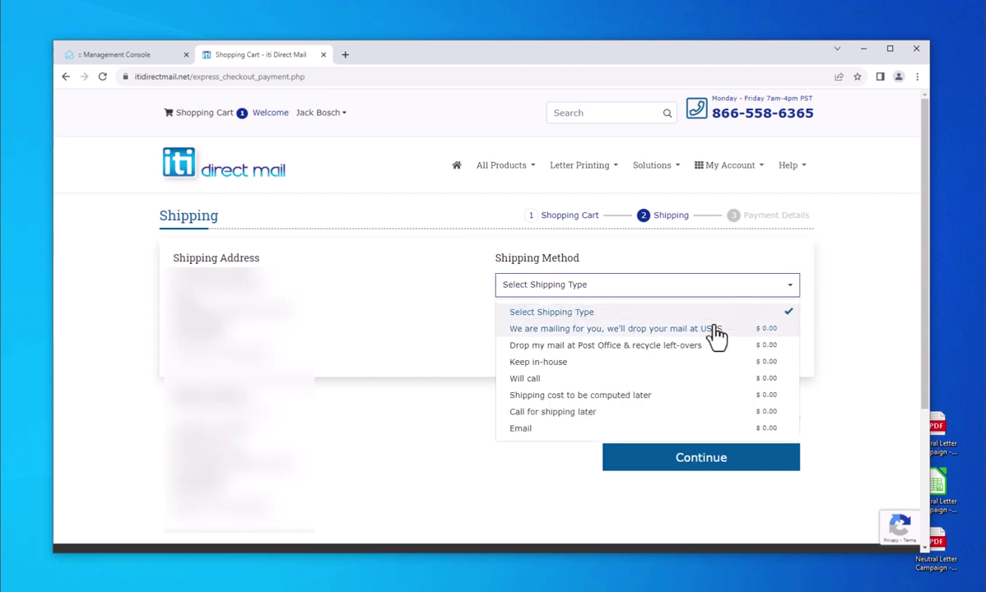
pyautogui.click(714, 329)
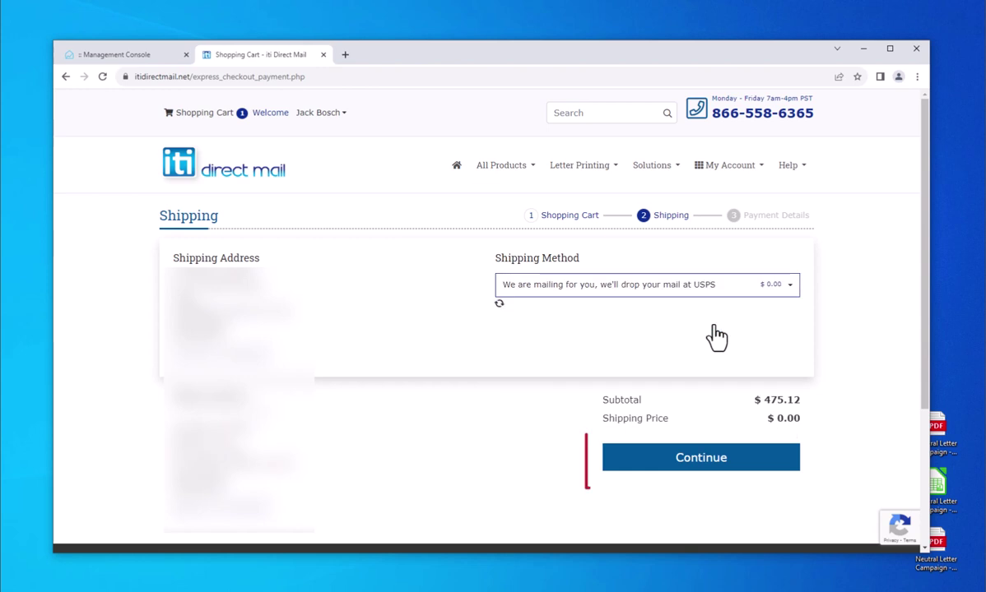
pyautogui.click(717, 458)
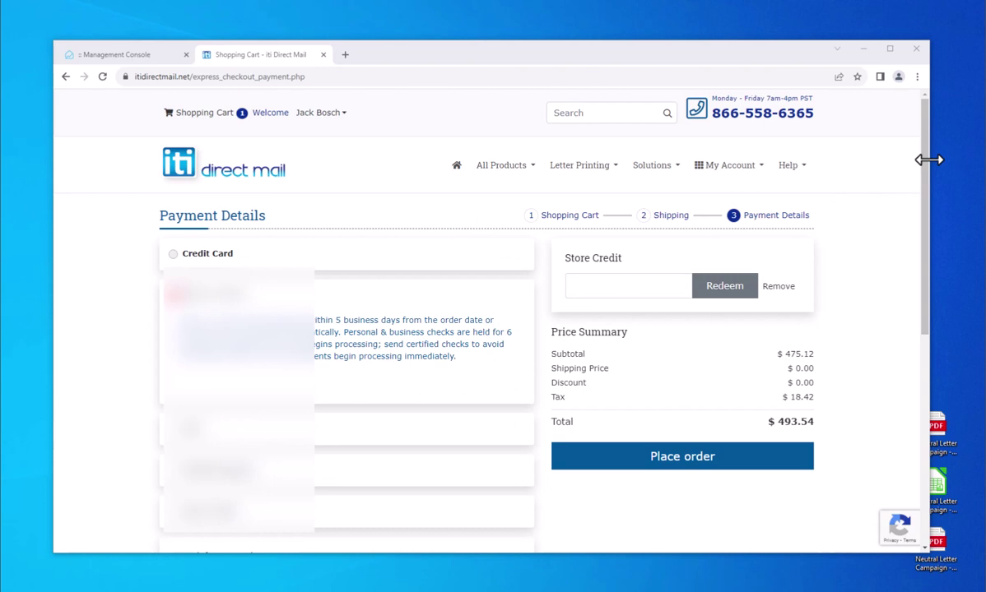
# Step: Place the $493.54 Kern County order from the Payment Details page
pyautogui.moveTo(926, 171); pyautogui.dragTo(924, 342)
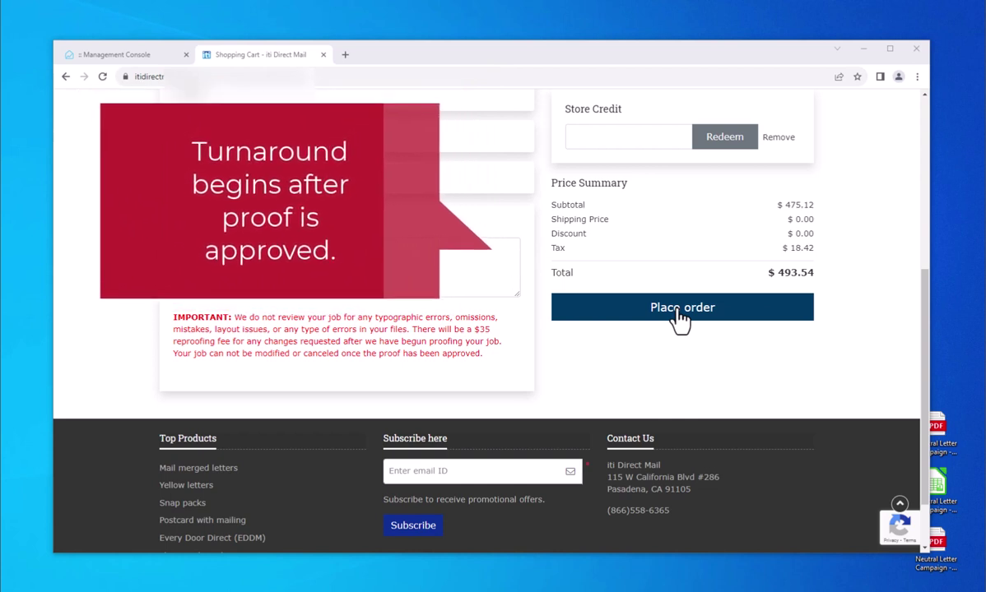
pyautogui.click(678, 318)
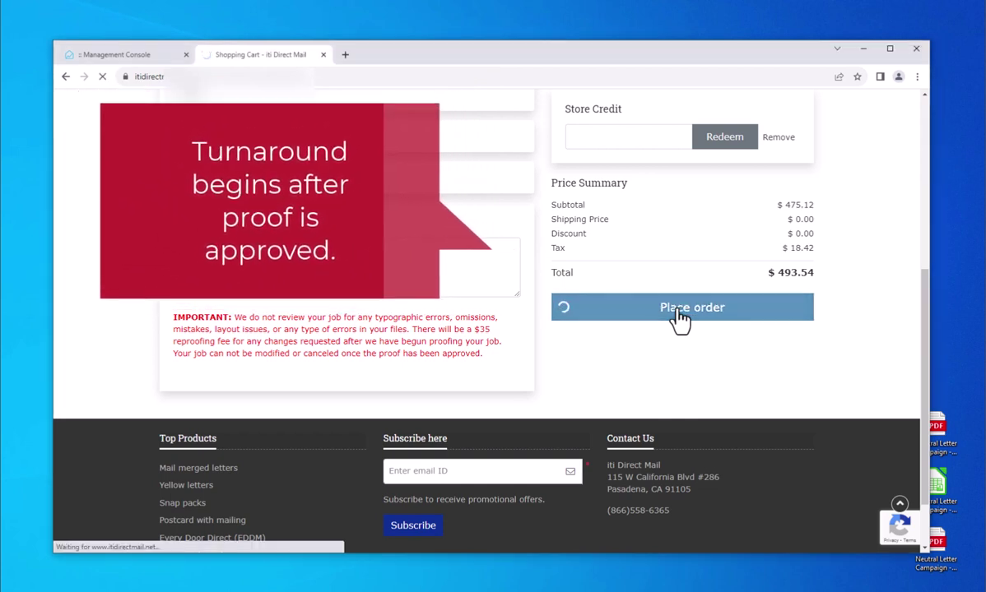